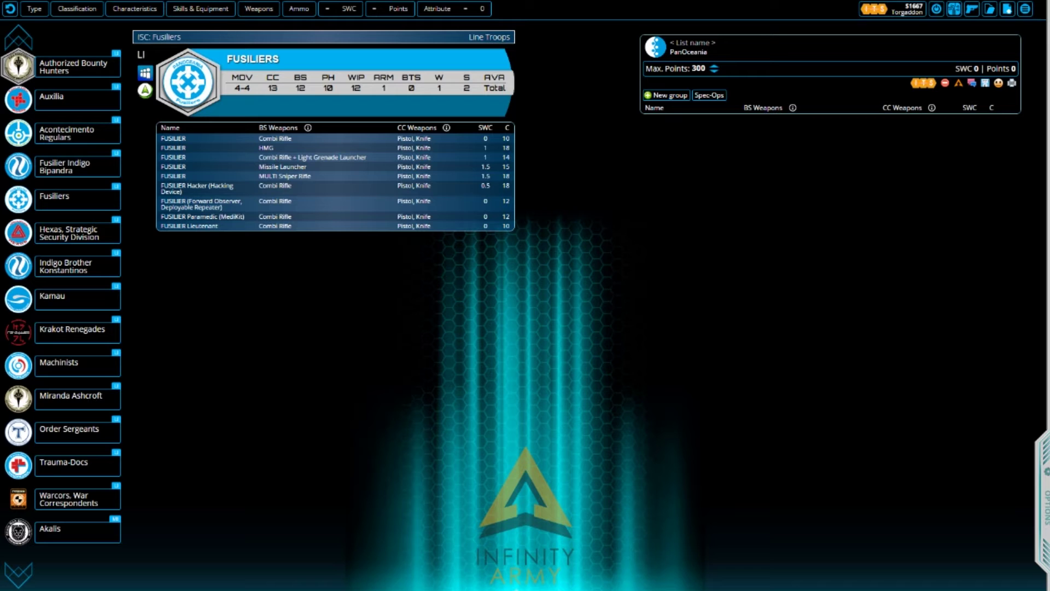
- Add a Combi Rifle Fusilier, a Fusilier Hacker (Hacking Device) and a Trauma-Doc to the PanOceania list
mouse_move(142, 55)
mouse_move(308, 127)
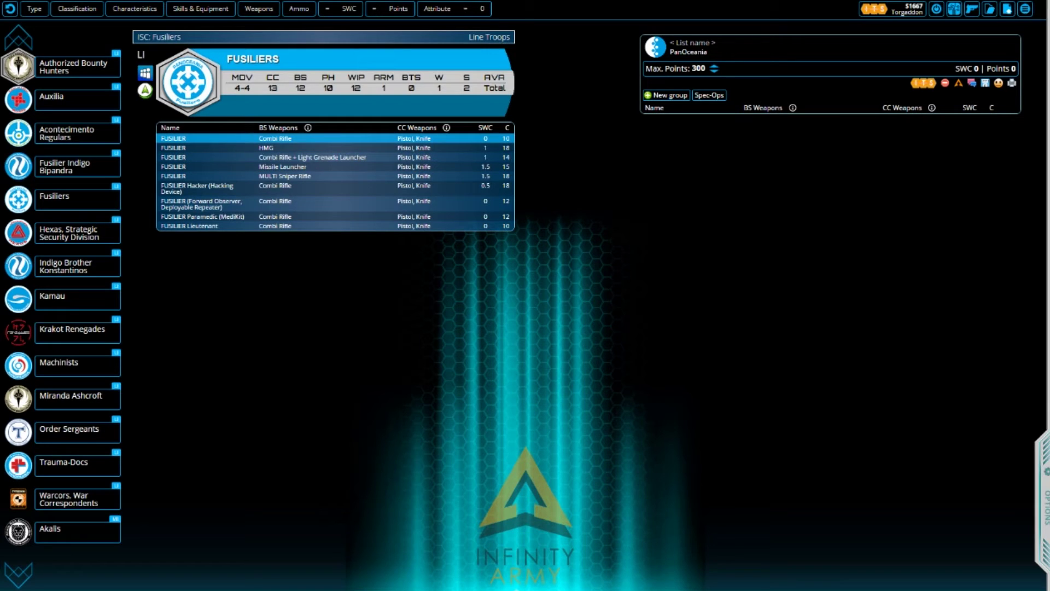
click(290, 138)
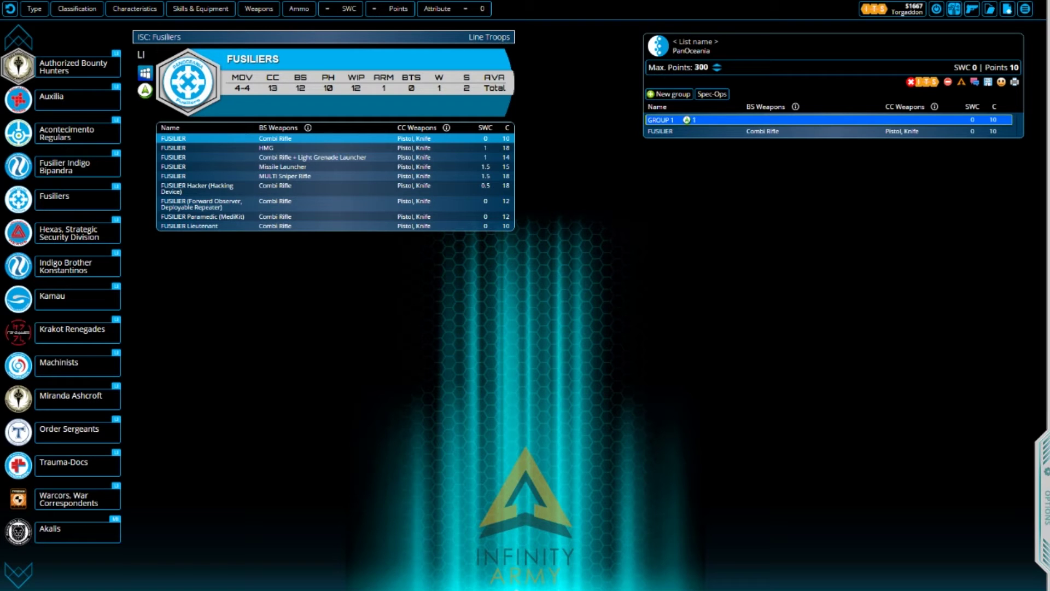
click(219, 188)
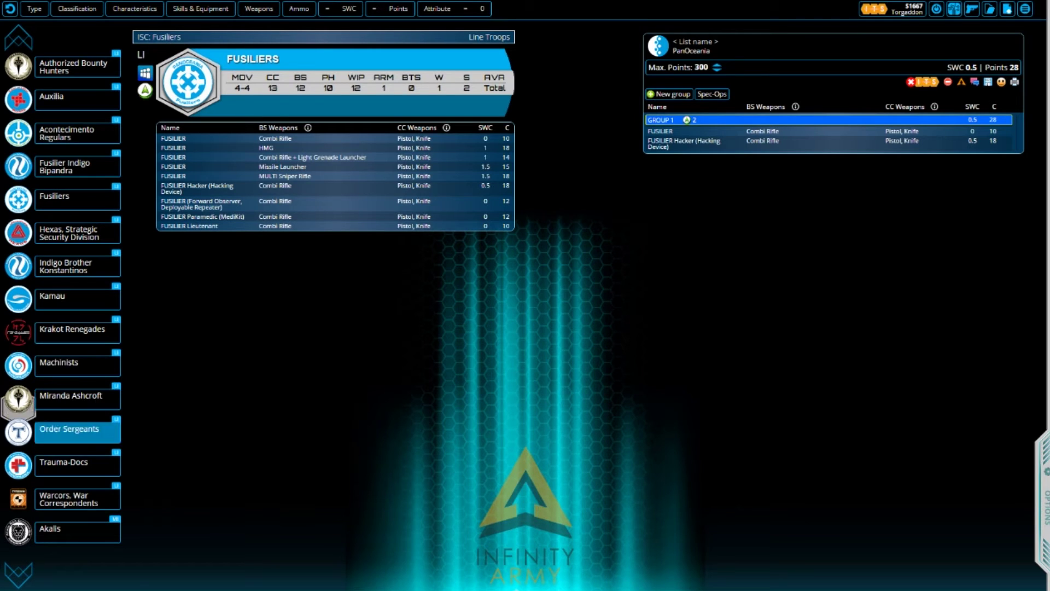
click(78, 465)
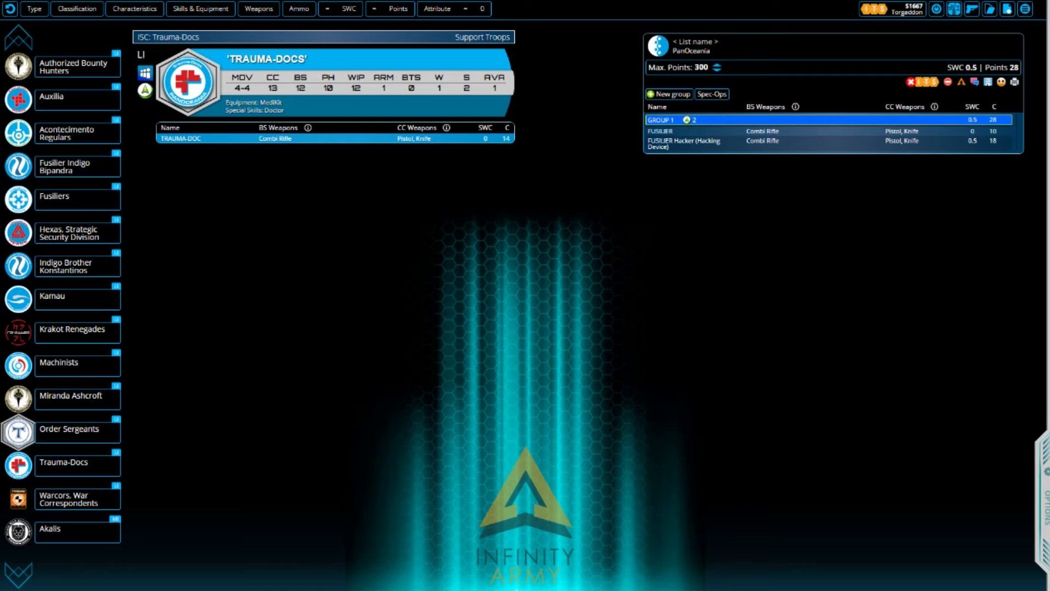
click(219, 139)
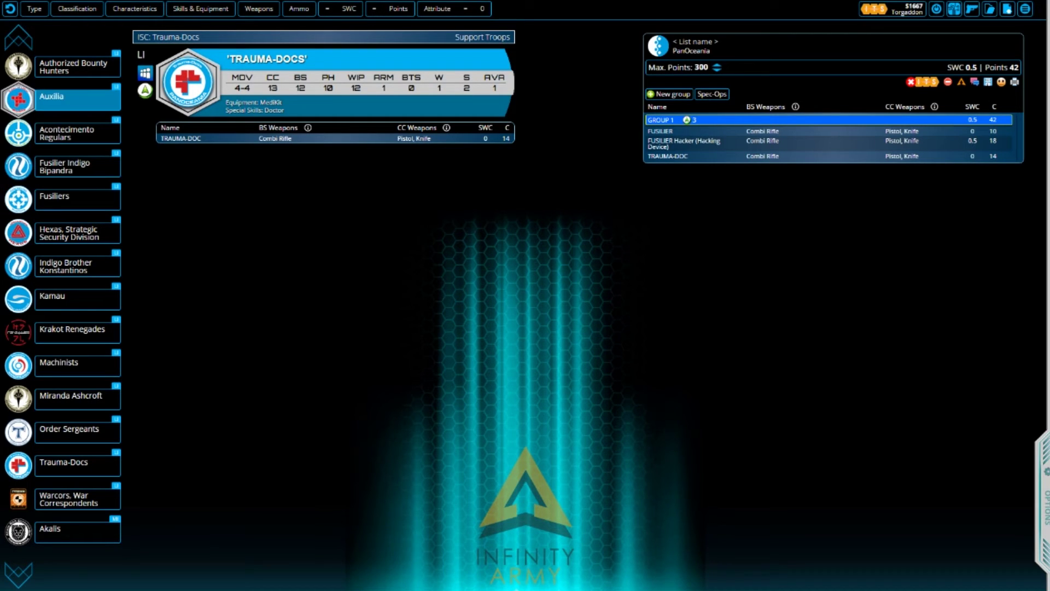
- Add a basic Auxilia with Combi Rifle and AUXBOT_1 to the list and move it into a new second group
click(77, 97)
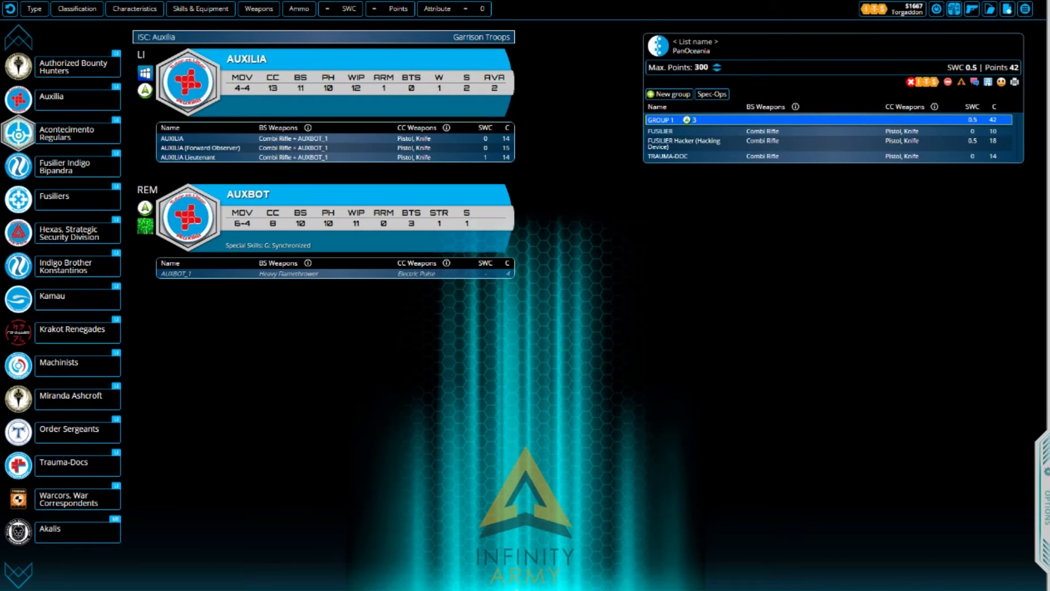
click(197, 138)
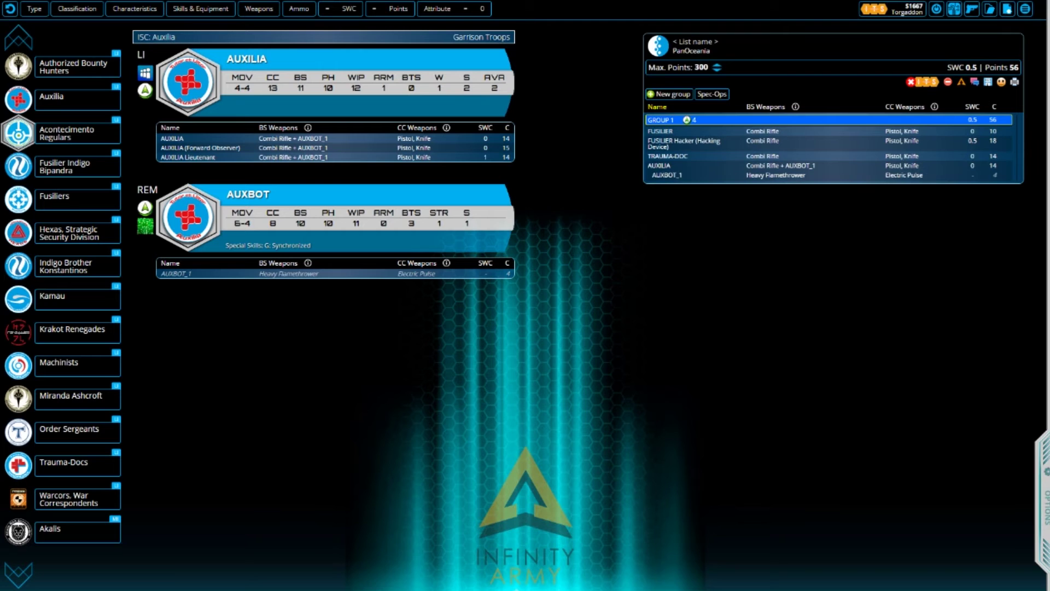
click(669, 95)
drag(678, 166, 678, 187)
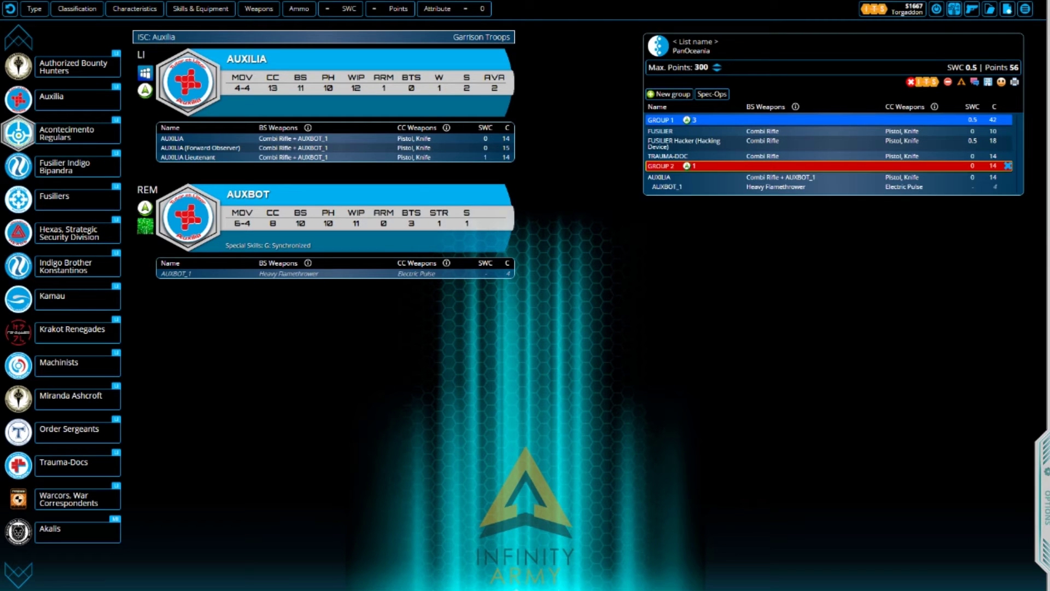
- Delete Group 2 together with the Auxilia in it
click(688, 165)
click(687, 120)
click(1008, 166)
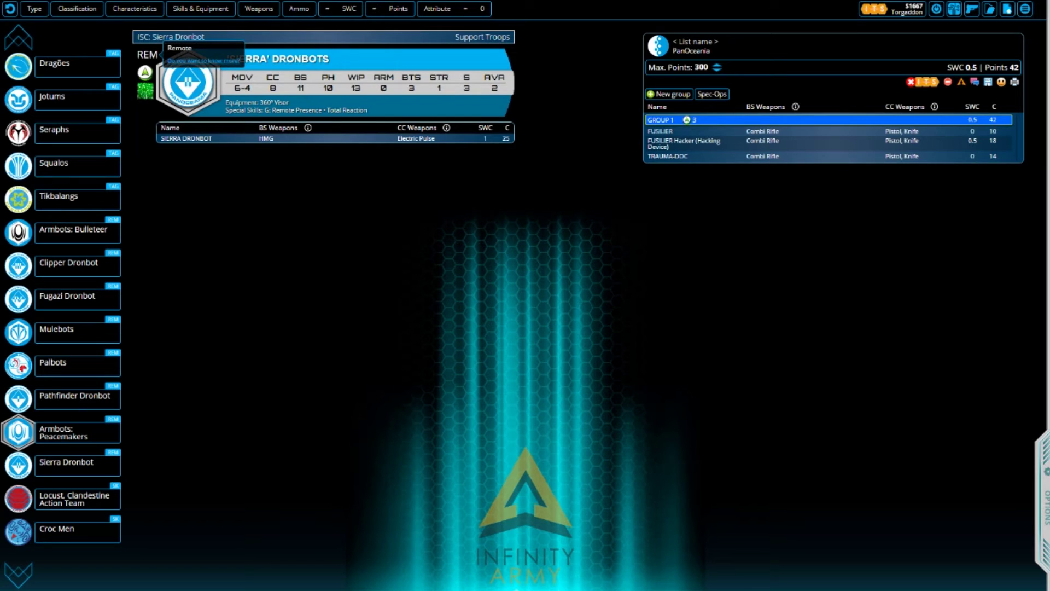
click(147, 55)
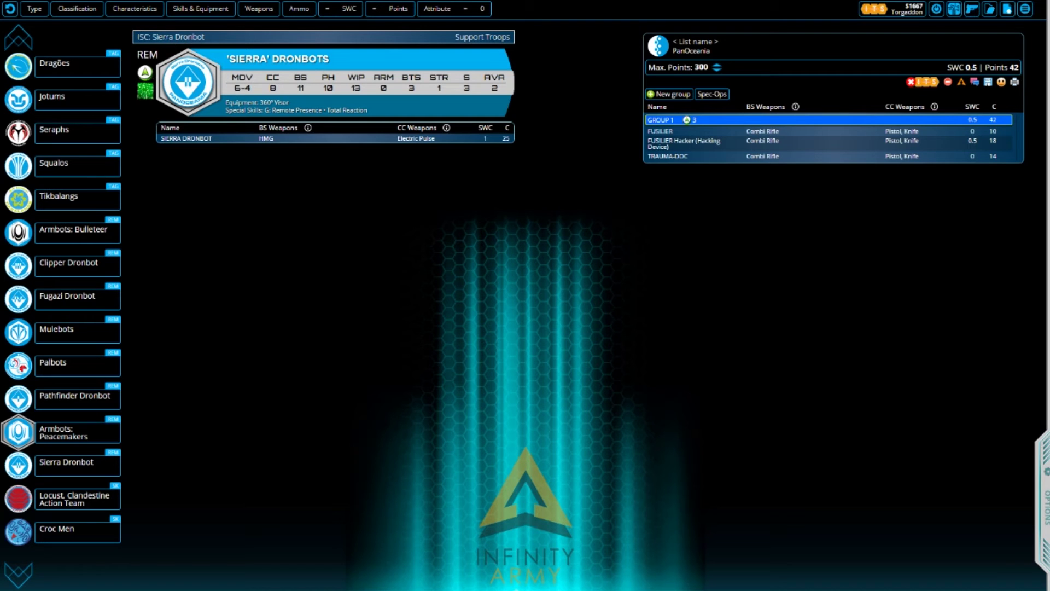
click(506, 141)
click(266, 139)
click(345, 111)
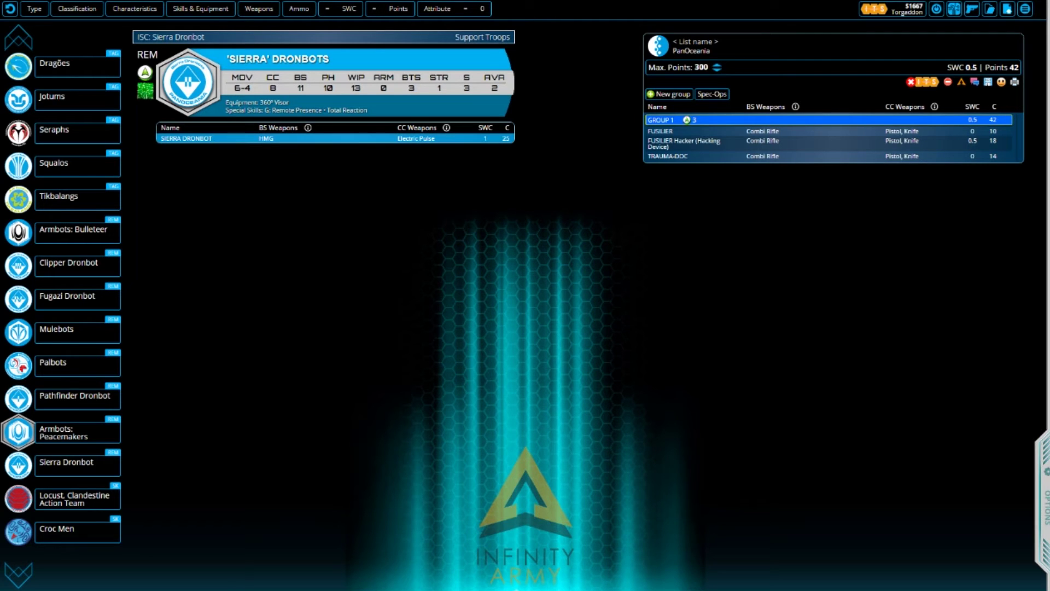
click(328, 138)
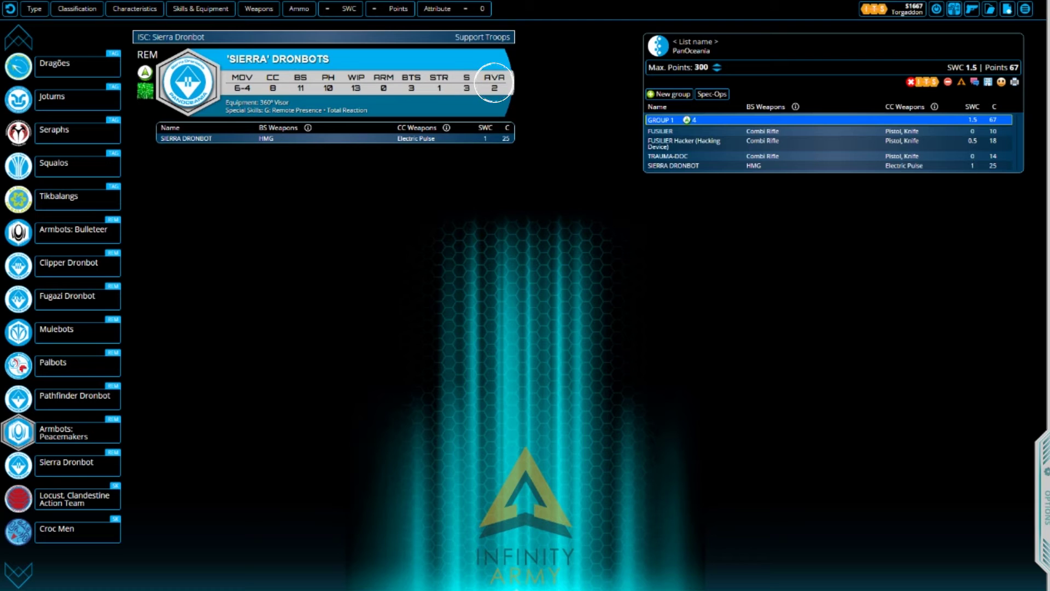
mouse_move(494, 83)
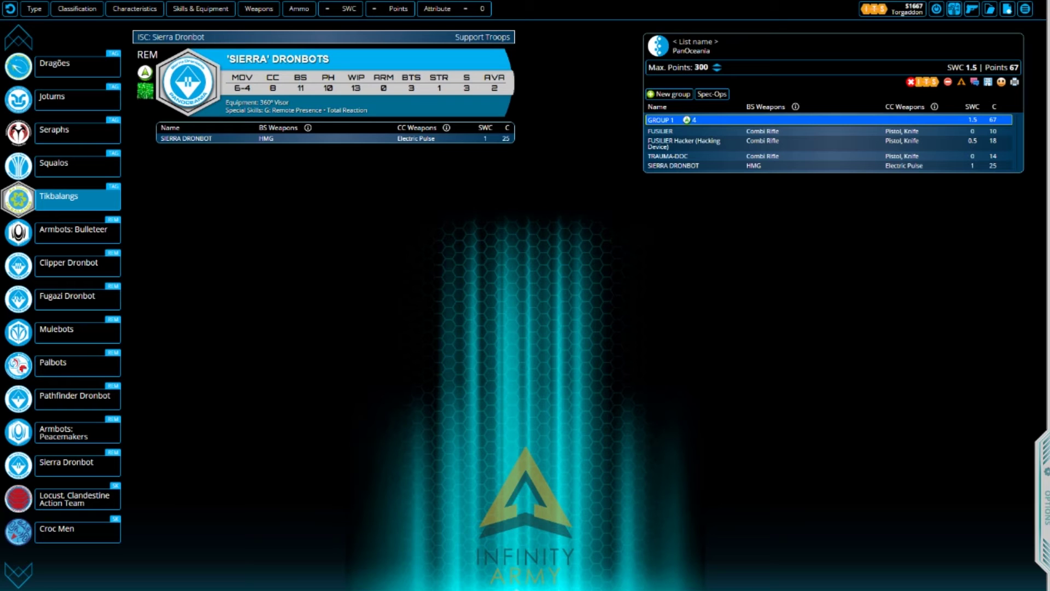
- Add a Father-Knight Lieutenant with Spitfire and a Father-Knight with Missile Launcher to Group 1
click(77, 199)
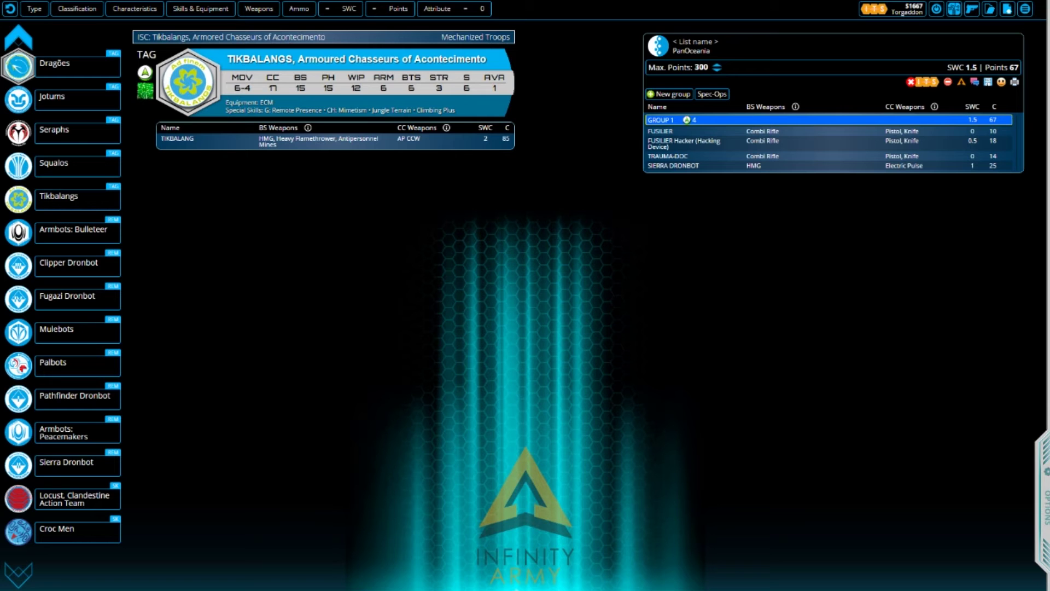
click(18, 38)
click(18, 39)
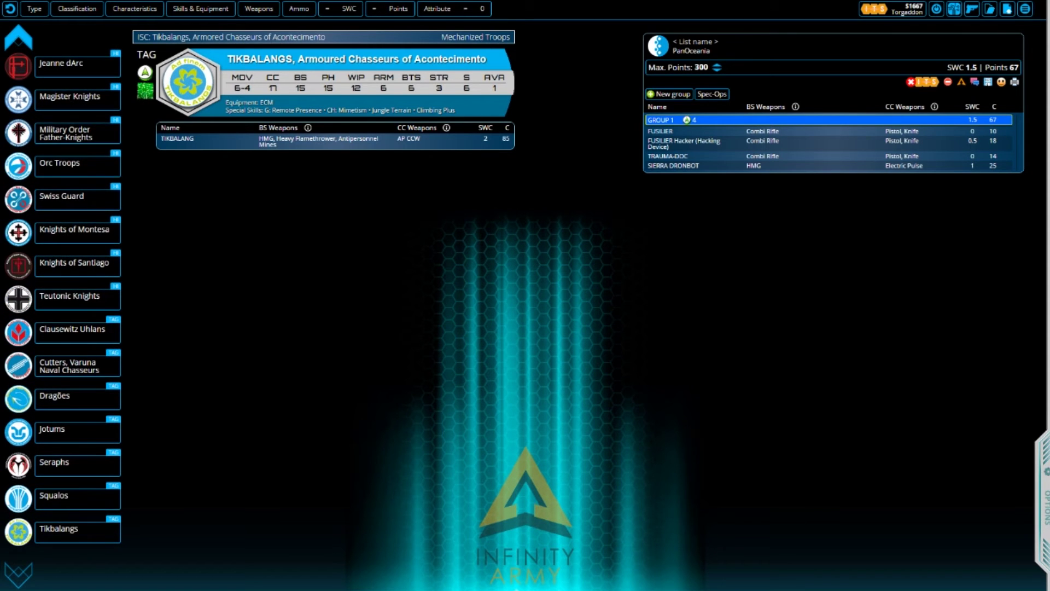
click(66, 133)
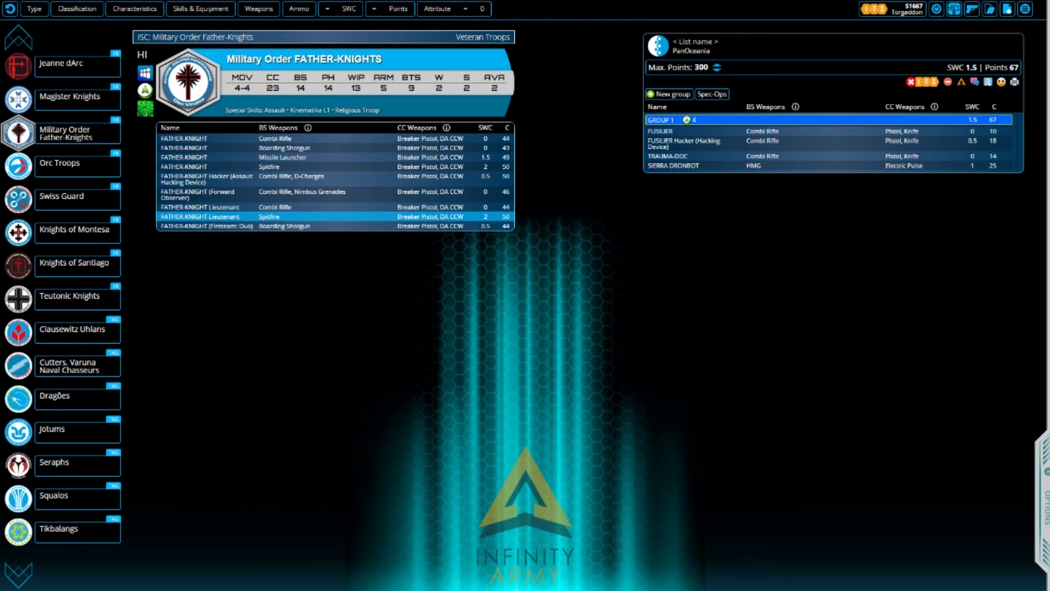
click(200, 216)
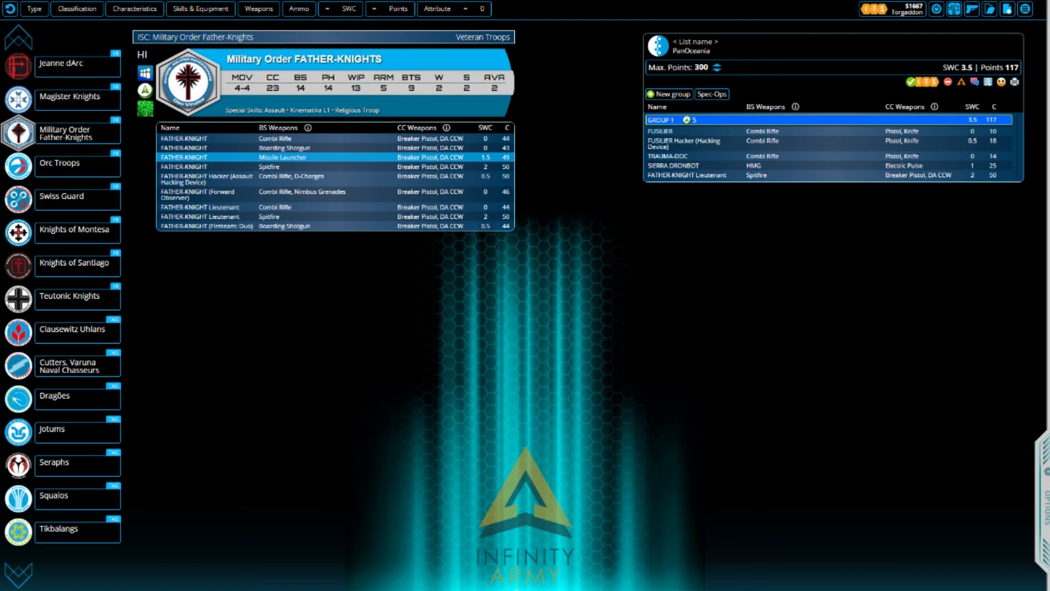
click(284, 157)
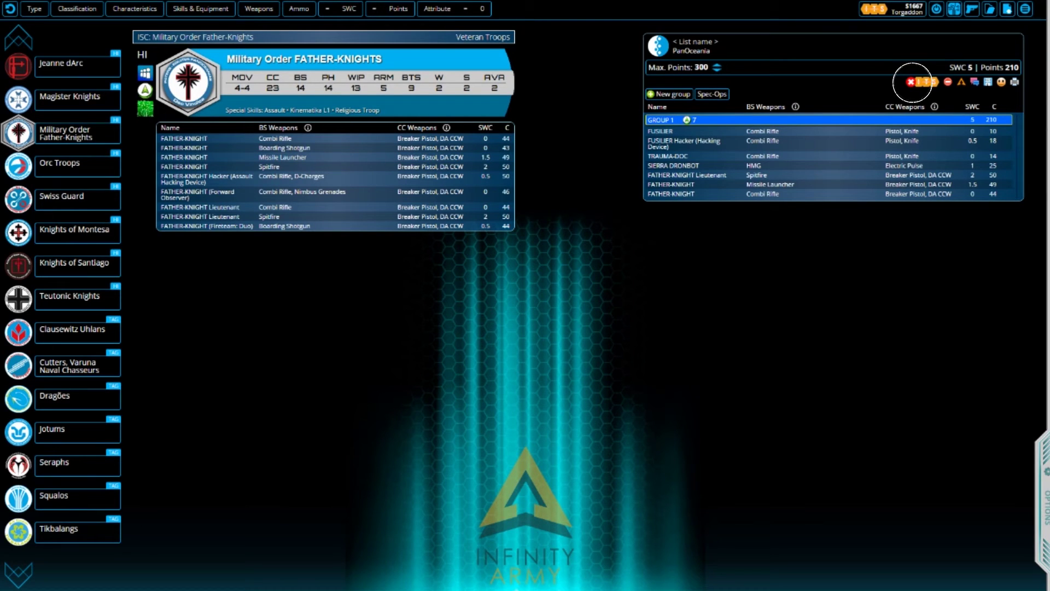
- Check the list's I.T.S. report and remove the Father-Knight with Combi Rifle
click(912, 82)
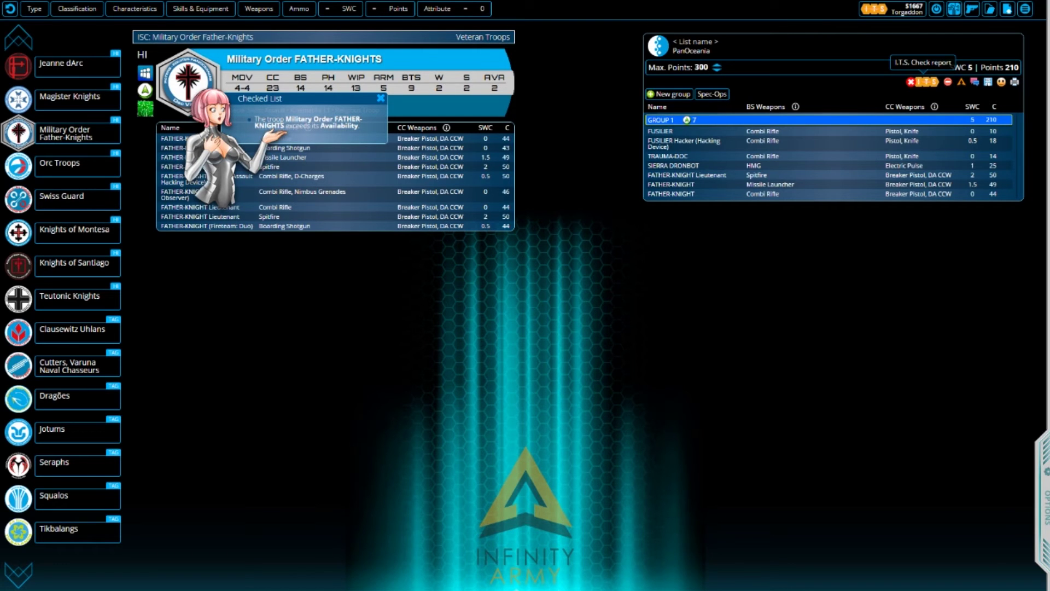
click(930, 131)
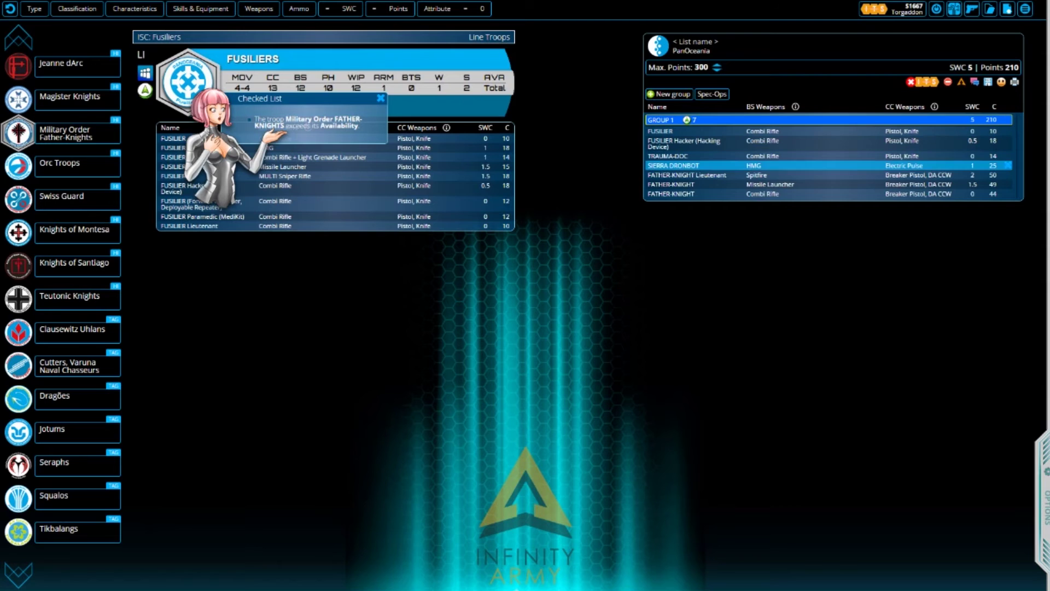
click(1007, 193)
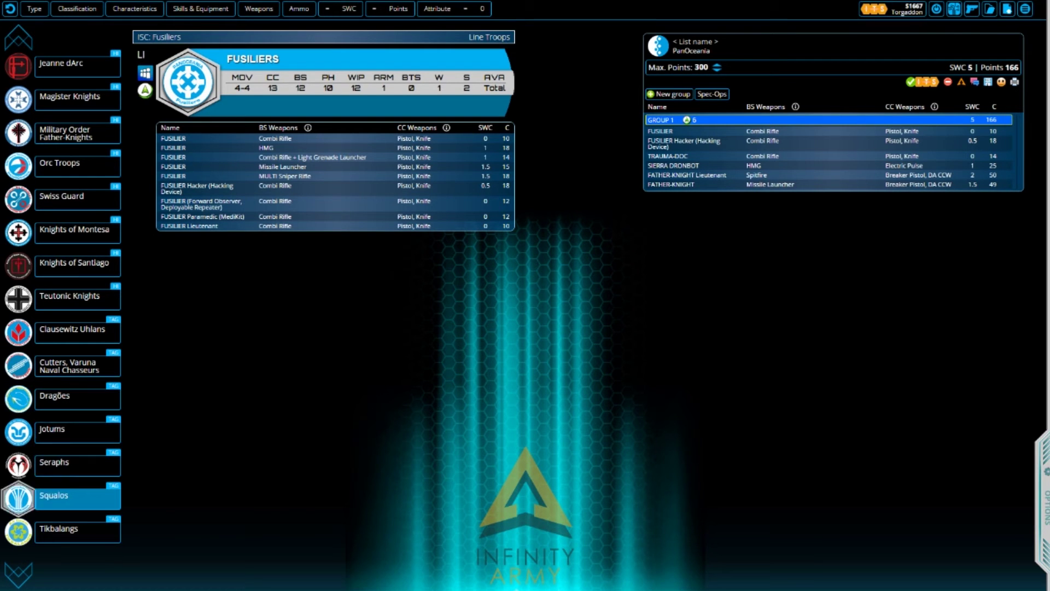
- Add a Seraph with Spitfire, Nanopulser and AUXBOT_1 to Group 1
click(66, 463)
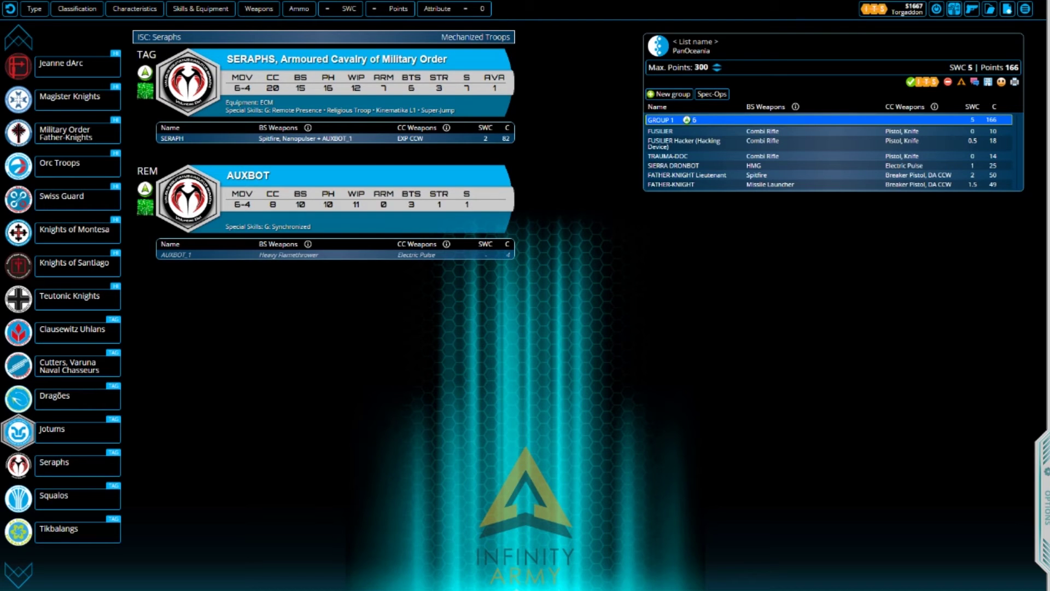
click(507, 140)
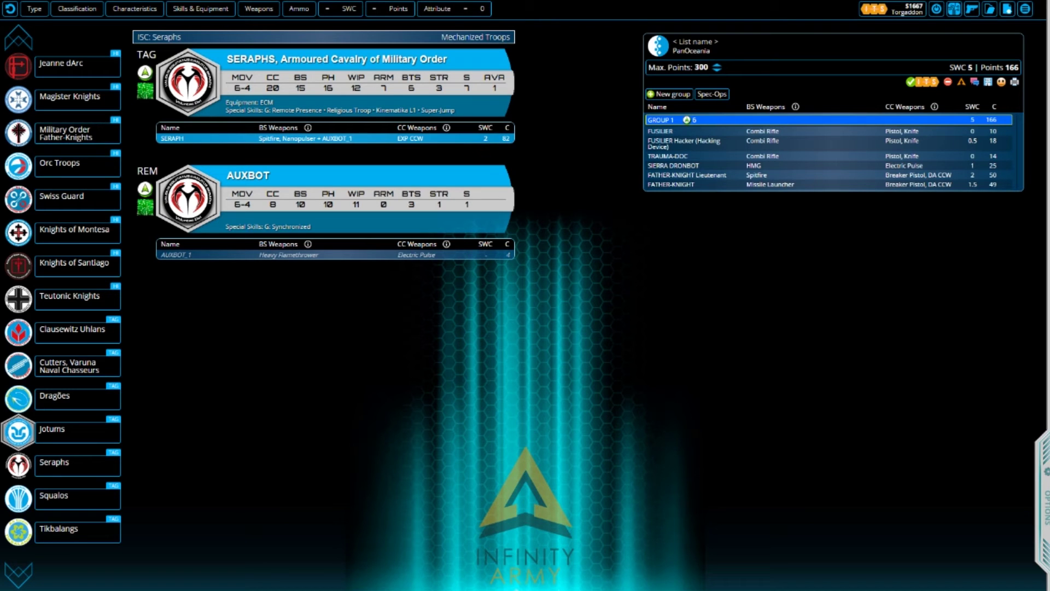
click(335, 139)
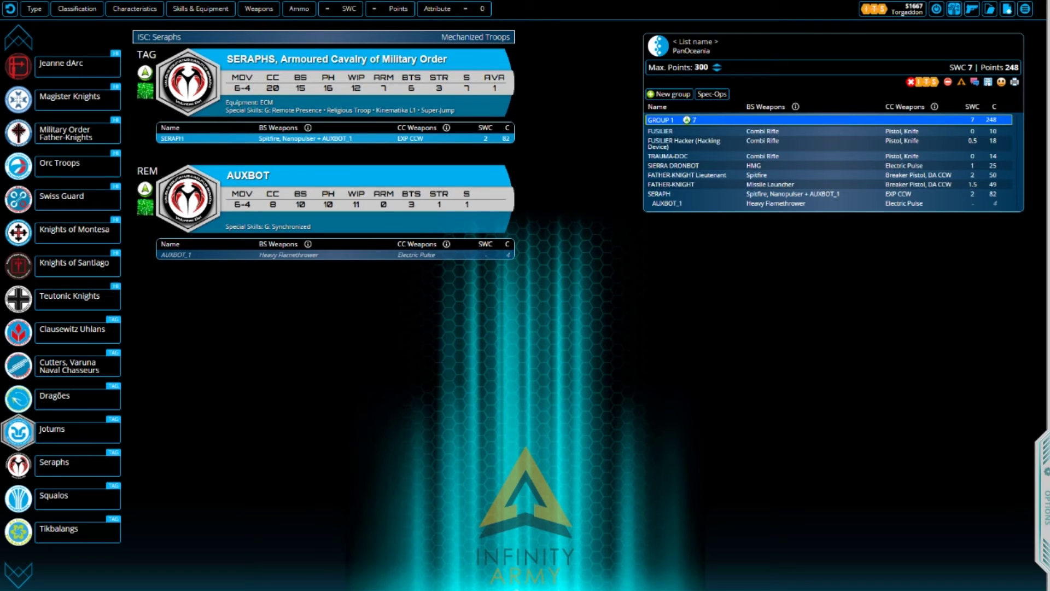
- Check the I.T.S. report again and remove the Father-Knight with Missile Launcher from the list
click(969, 68)
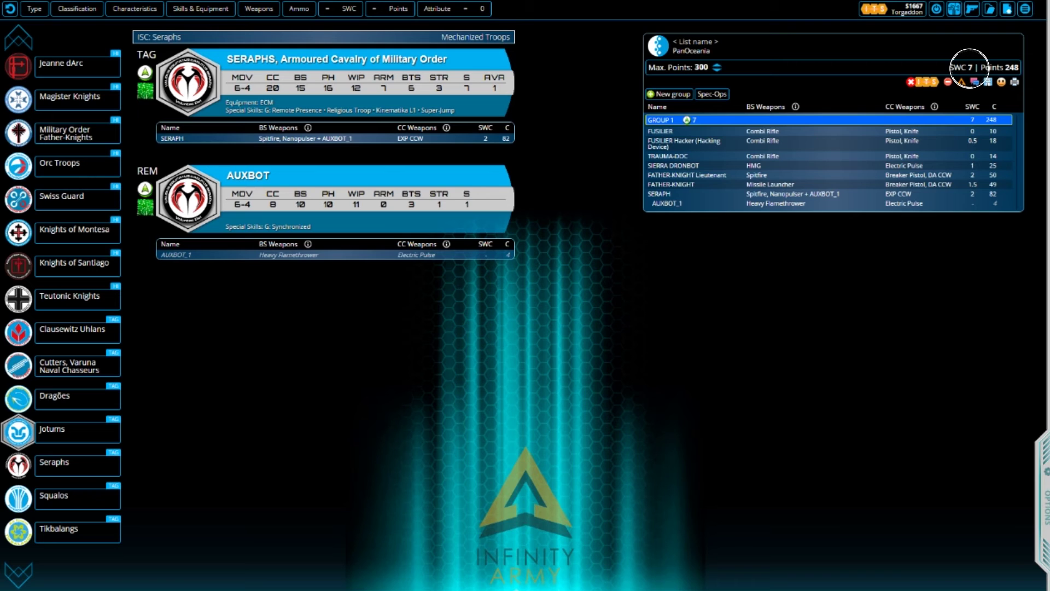
click(924, 82)
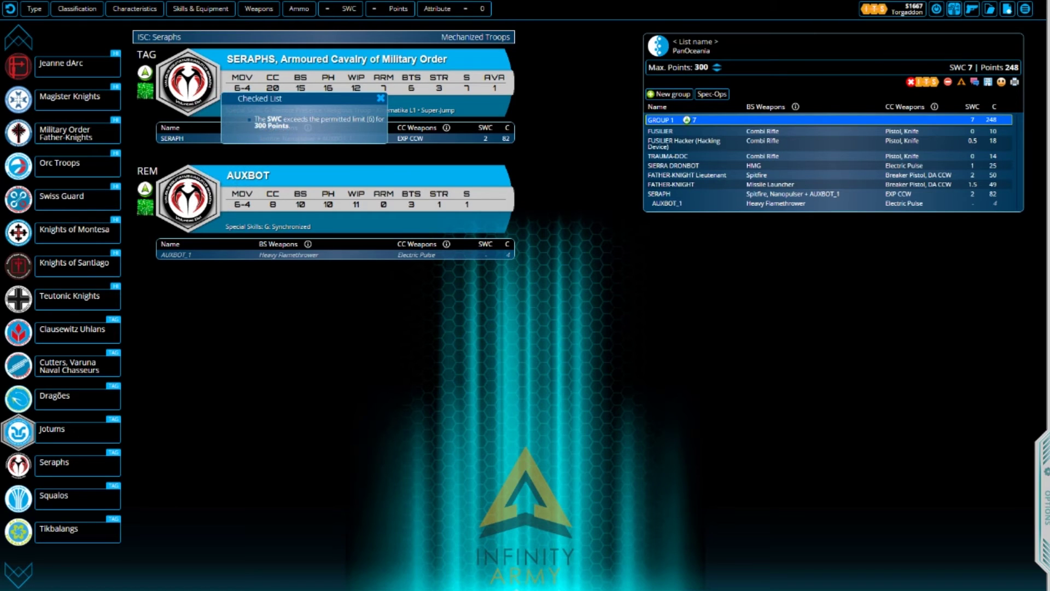
click(670, 184)
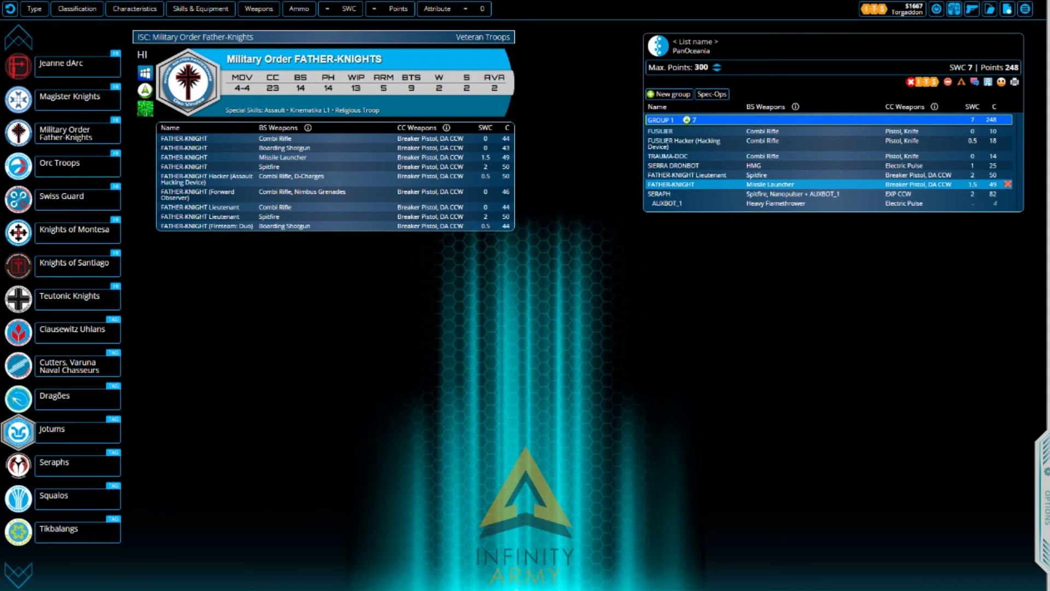
click(1008, 184)
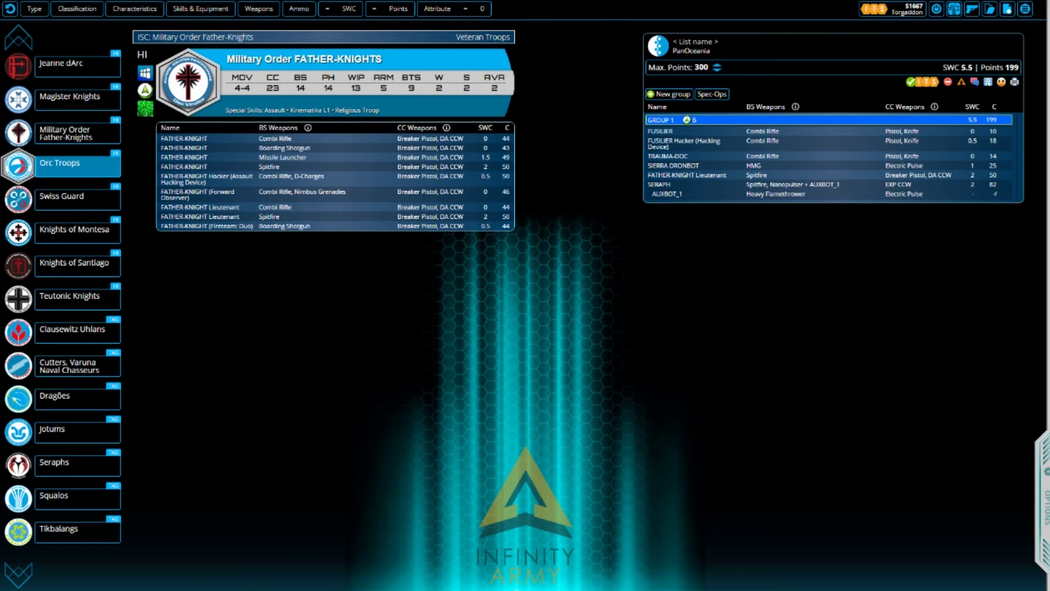
- Try out an Orc with MULTI Rifle in Group 1 and remove it again
click(77, 163)
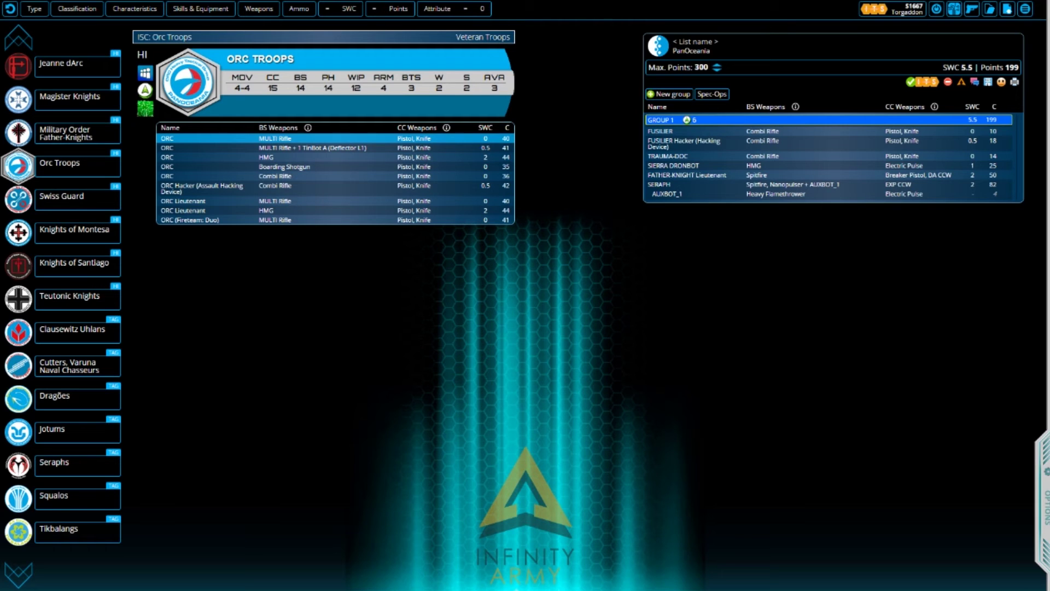
click(275, 139)
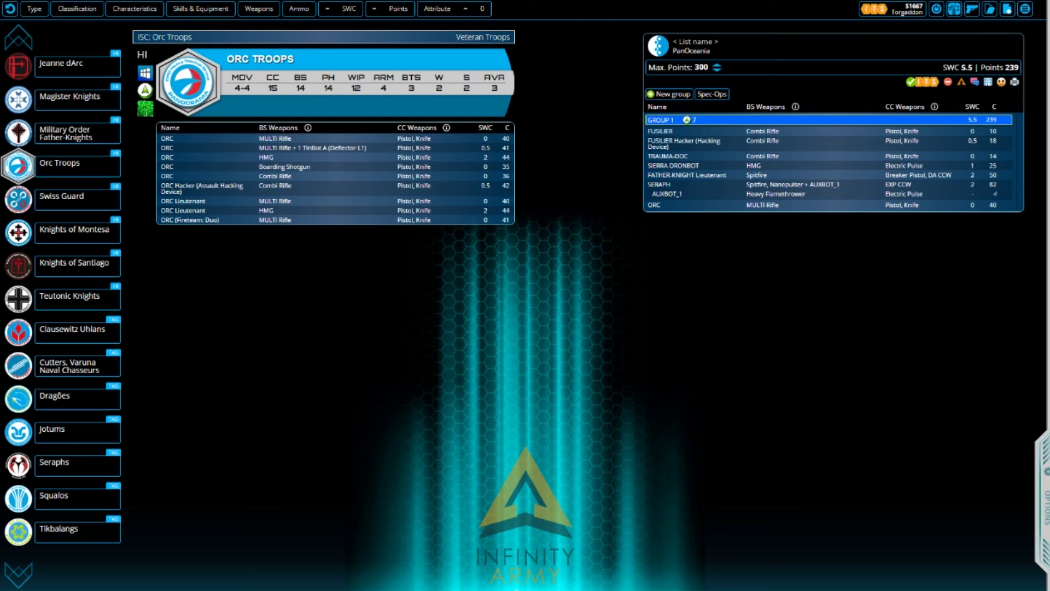
click(1008, 205)
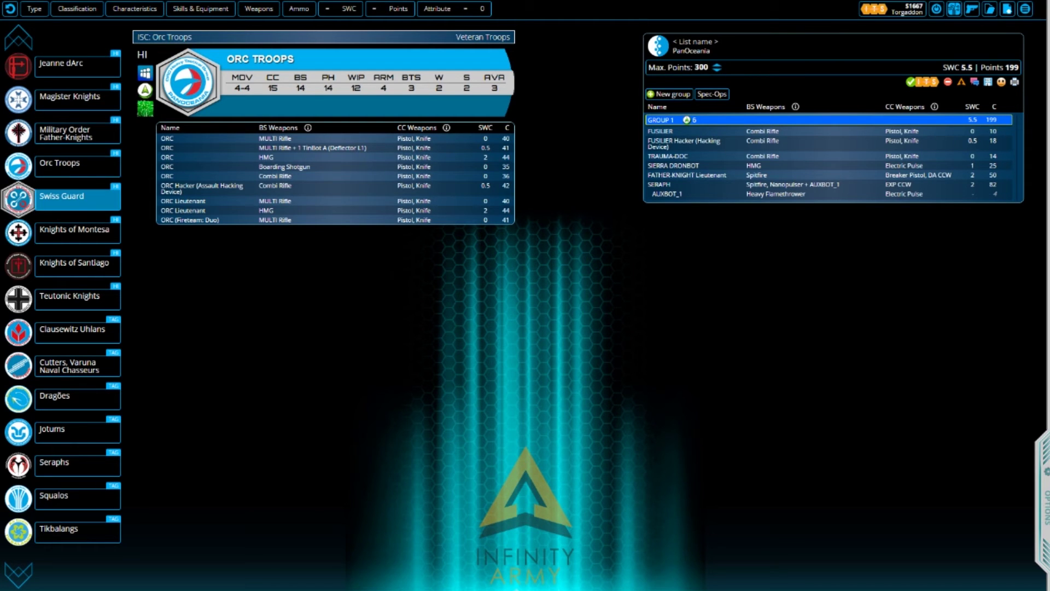
- Add a Swiss Guard with MULTI Rifle to Group 1
click(76, 197)
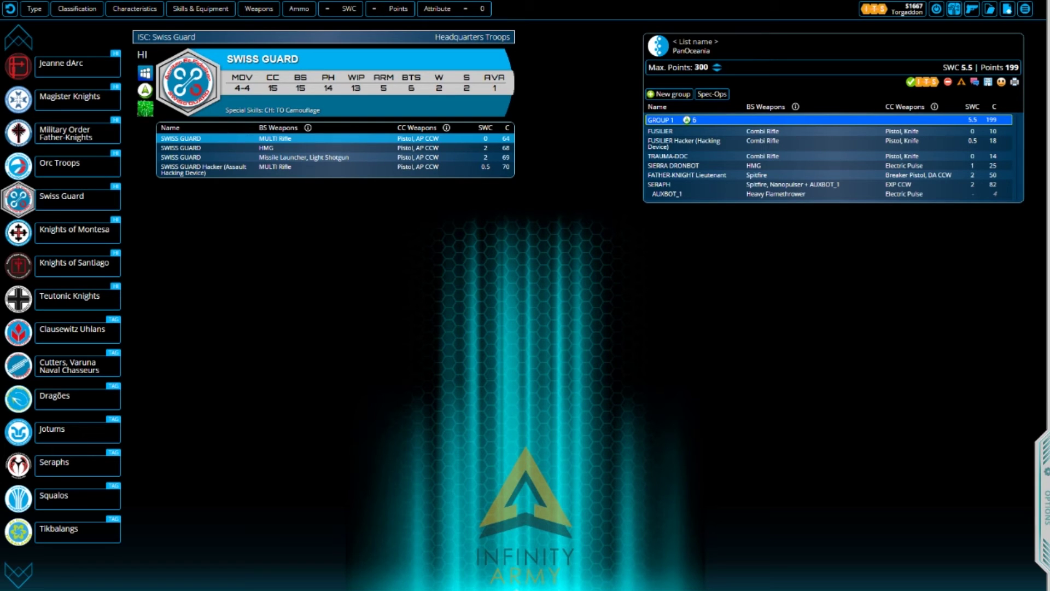
click(285, 139)
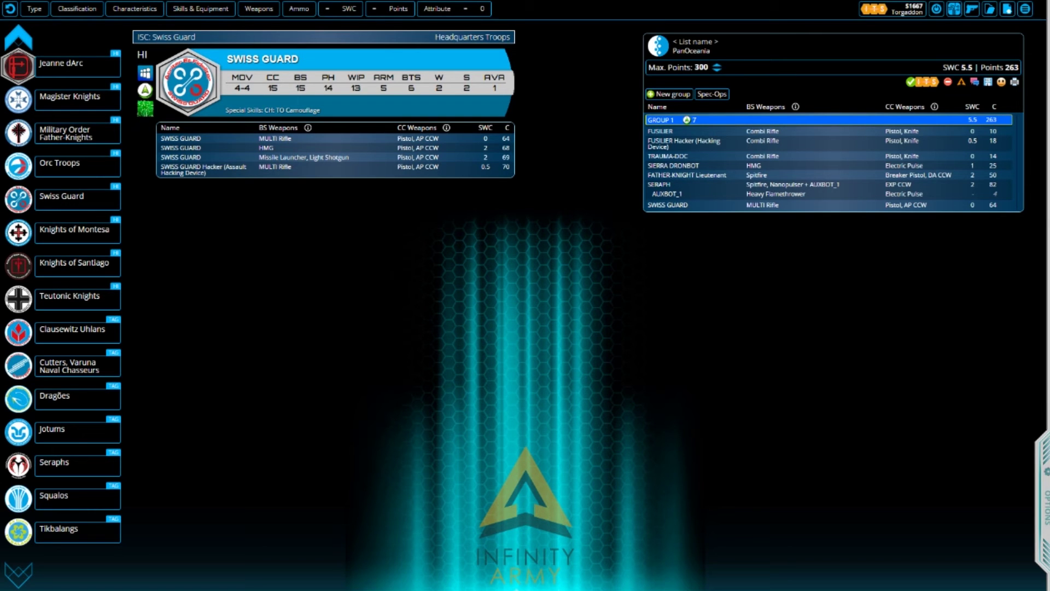
- Filter the troops by the Engineer skill to add a Machinist, and add a Bolt with Combi Rifle + Light Shotgun to Group 1
scroll(61, 301, up, 10)
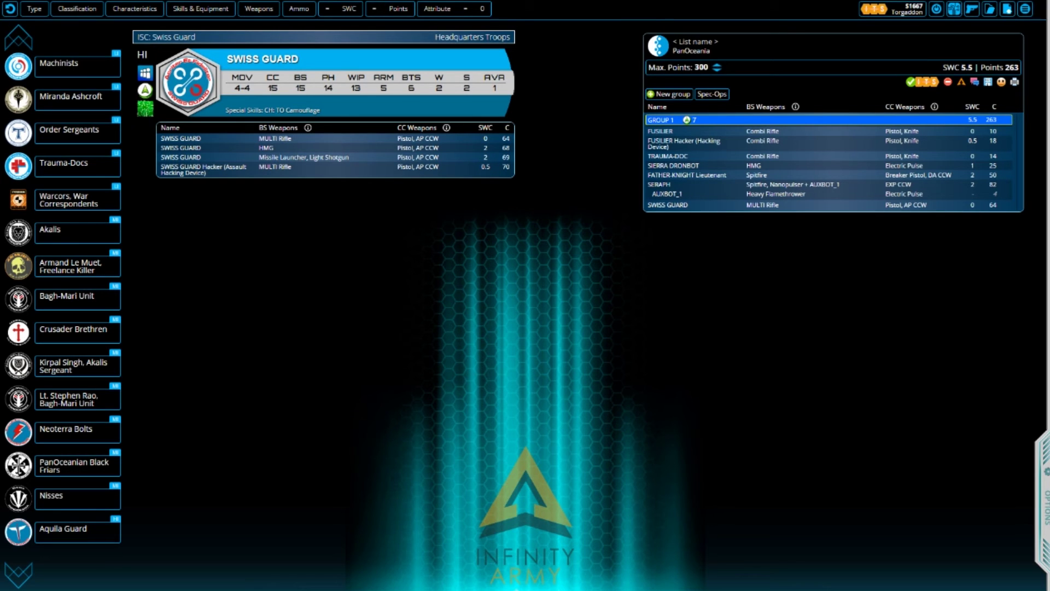
click(201, 9)
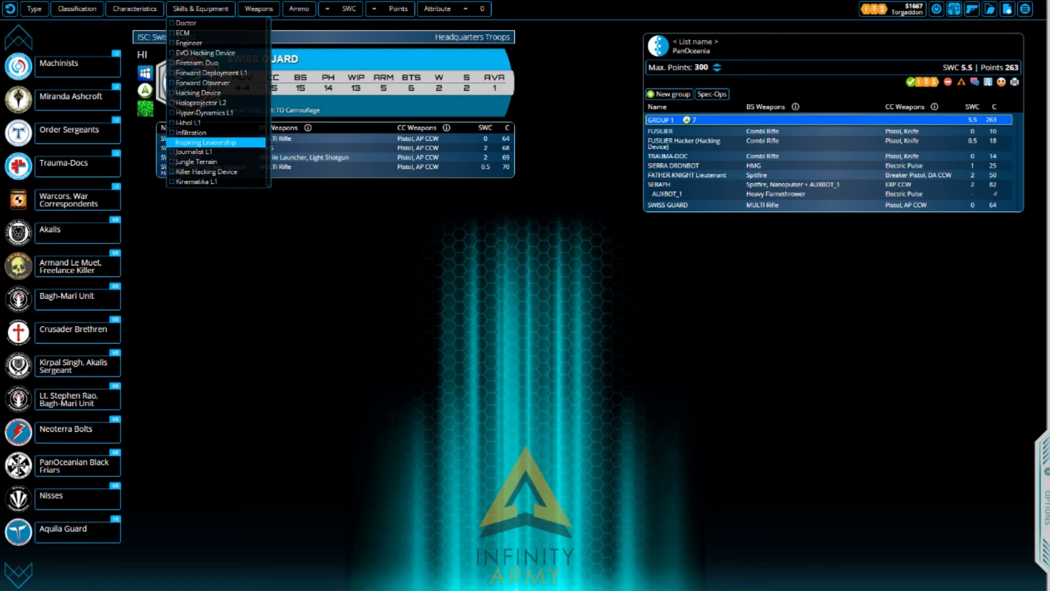
scroll(216, 104, up, 3)
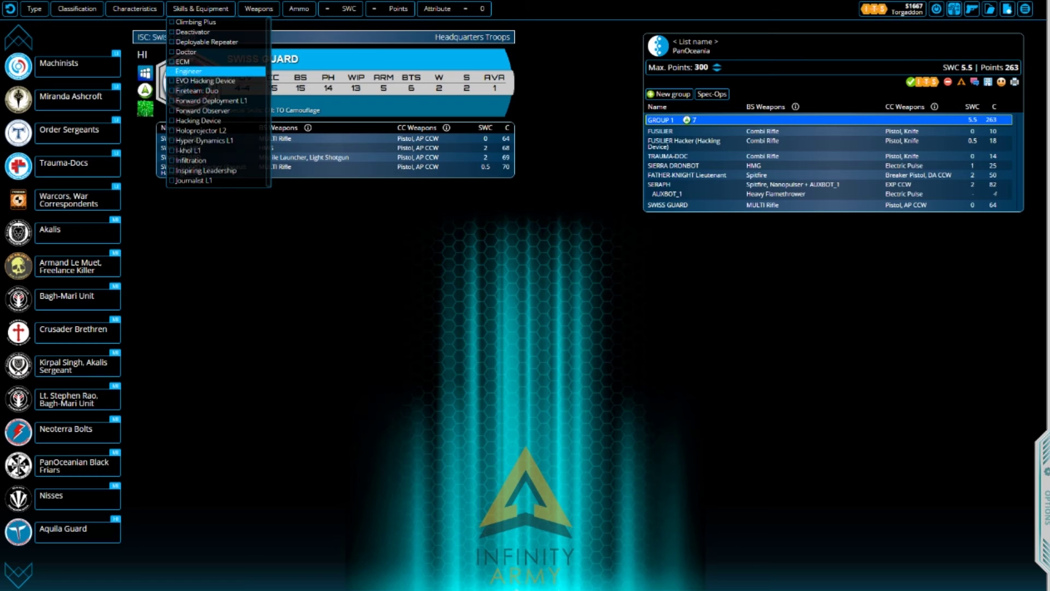
click(188, 71)
click(59, 63)
click(177, 138)
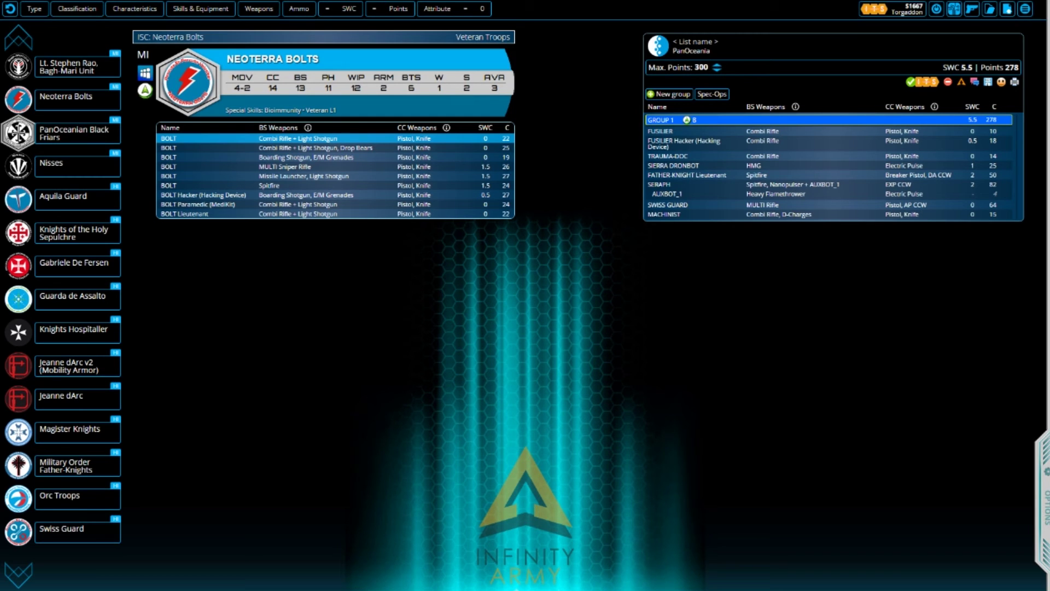
click(298, 139)
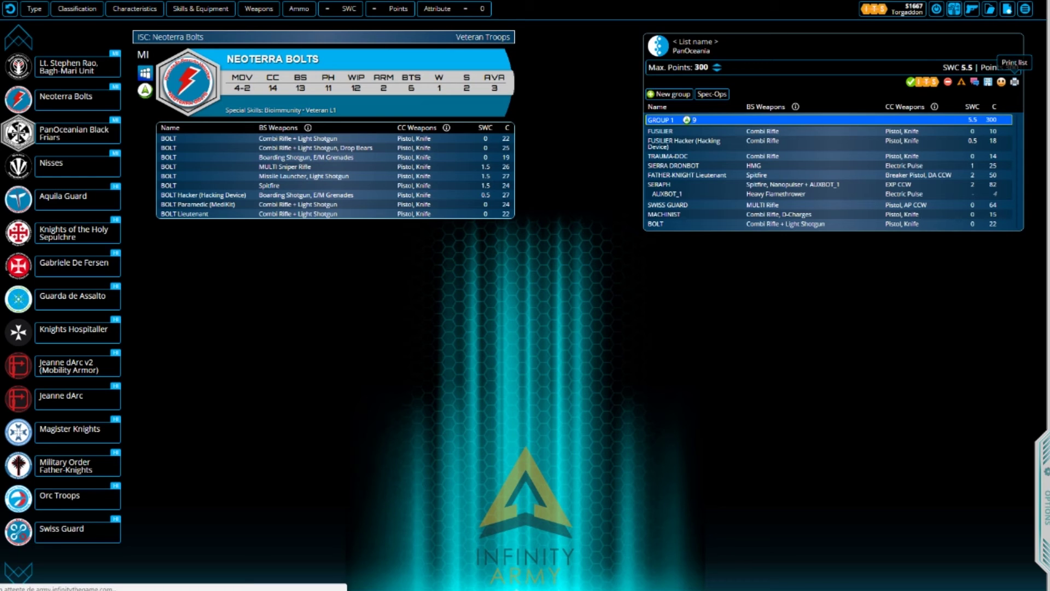
- Preview the printable army list with its weapons and hacking charts, and preview the courtesy list
click(1014, 82)
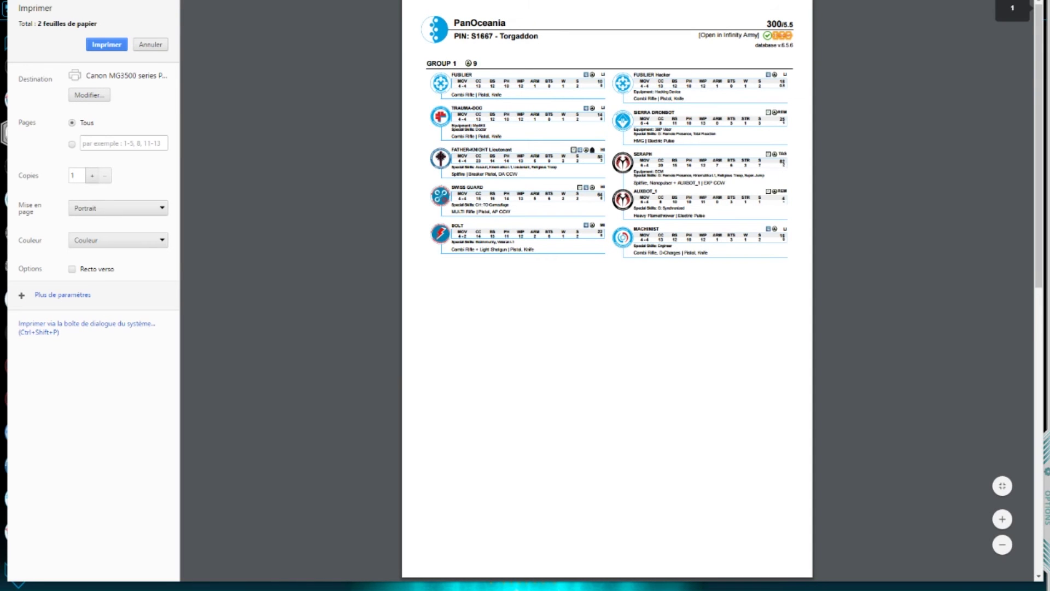
scroll(607, 290, down, 10)
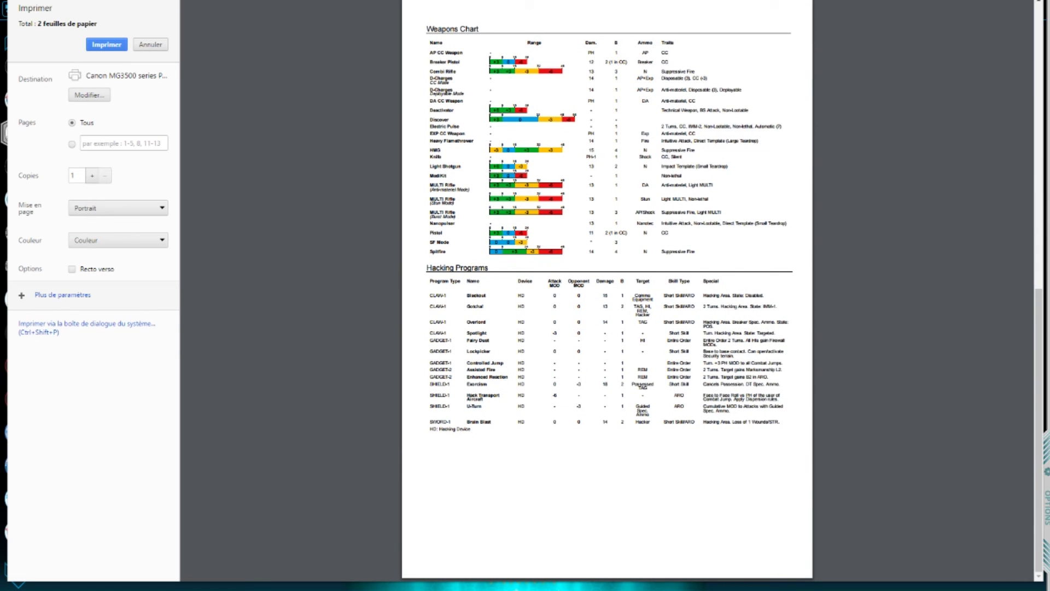
scroll(607, 289, up, 10)
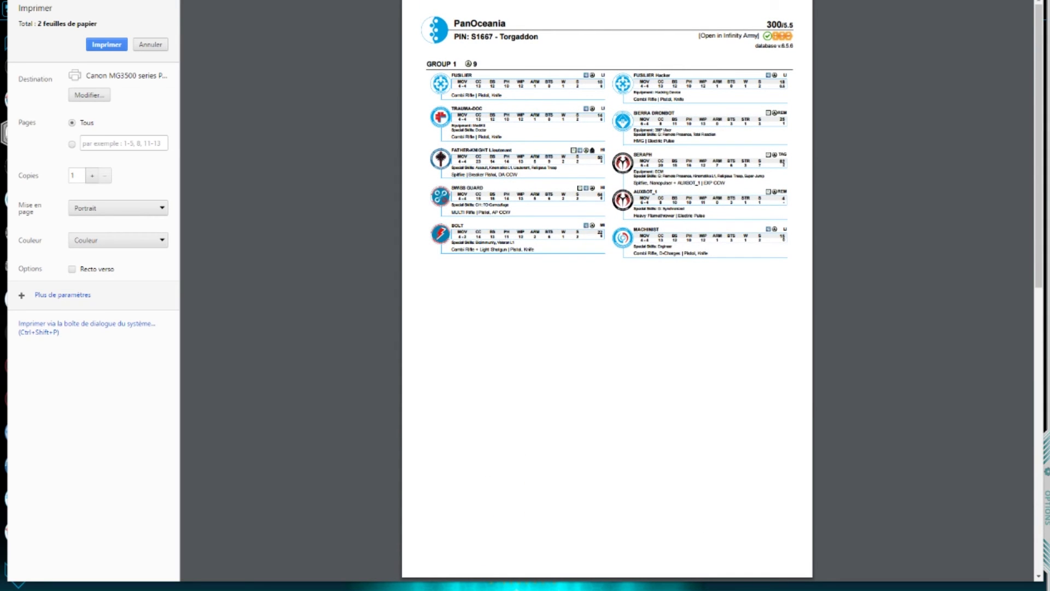
scroll(607, 290, down, 7)
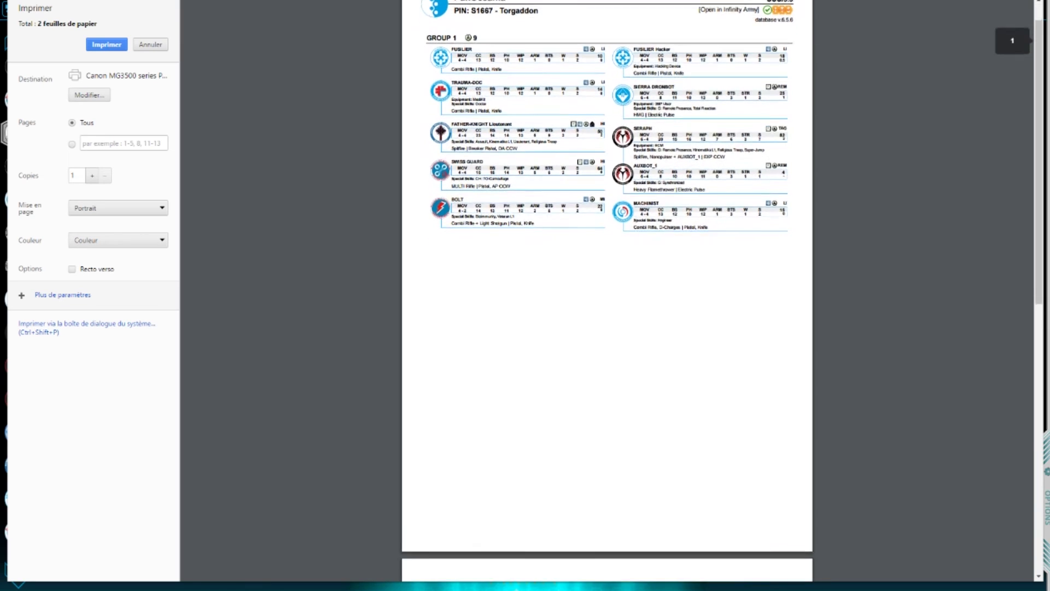
scroll(606, 290, down, 3)
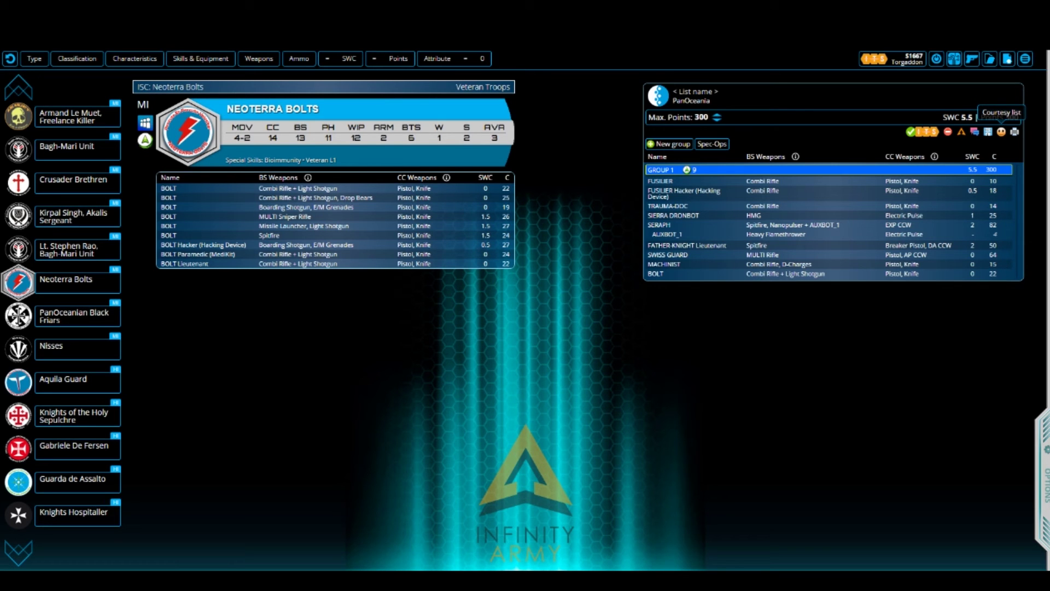
click(1001, 132)
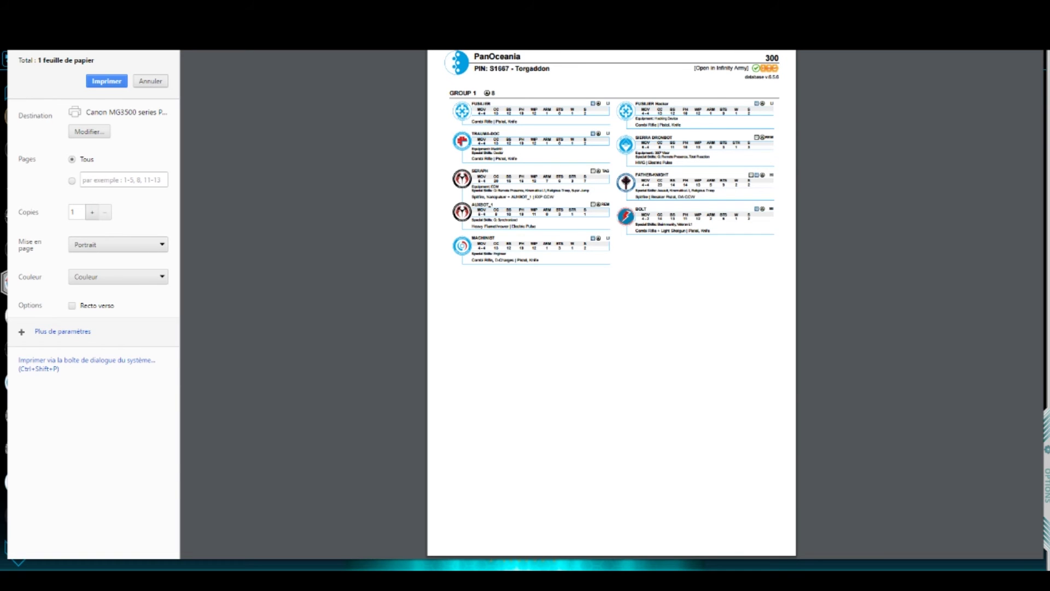
key(Escape)
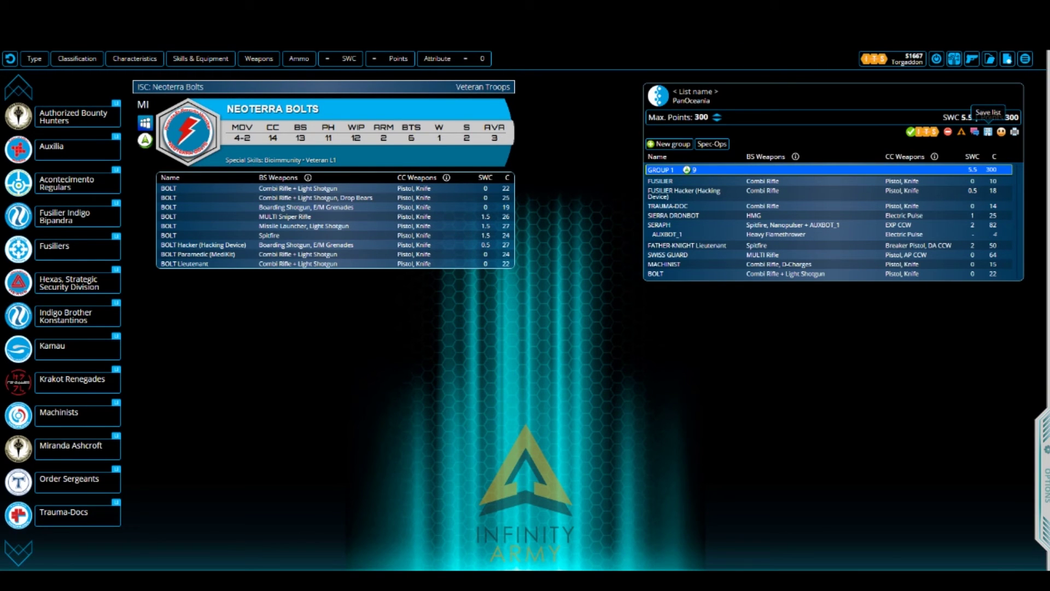
- Look through the Local and I.T.S. save slots, and display the Army Code for the list
click(987, 131)
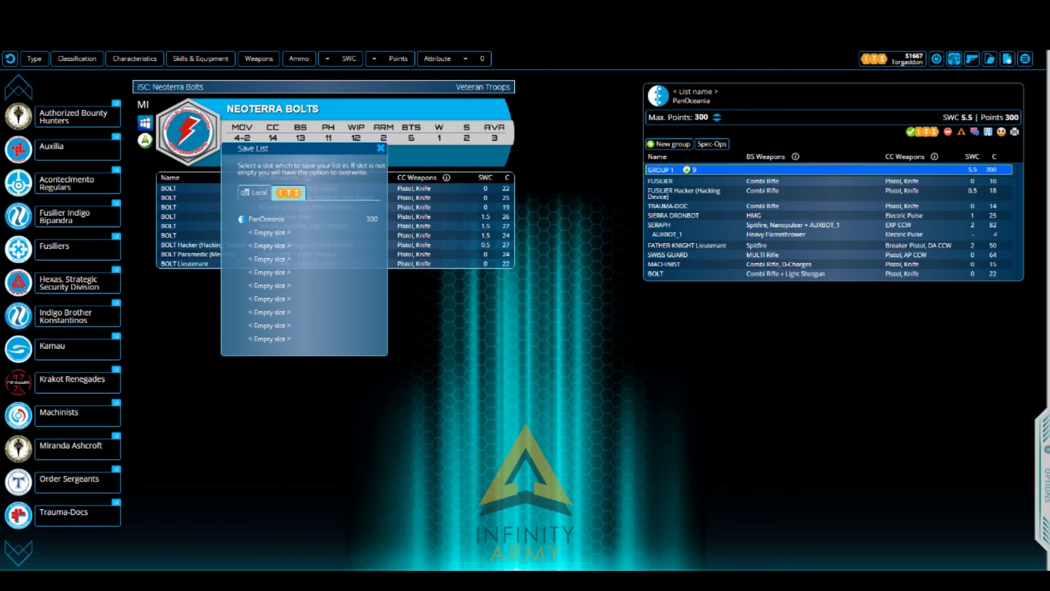
click(289, 192)
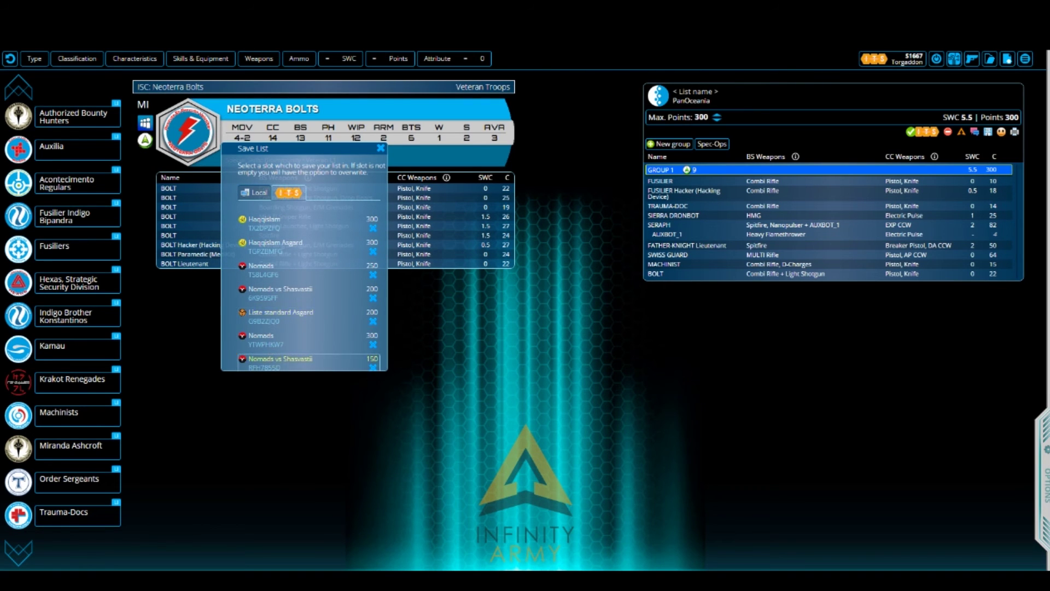
click(255, 192)
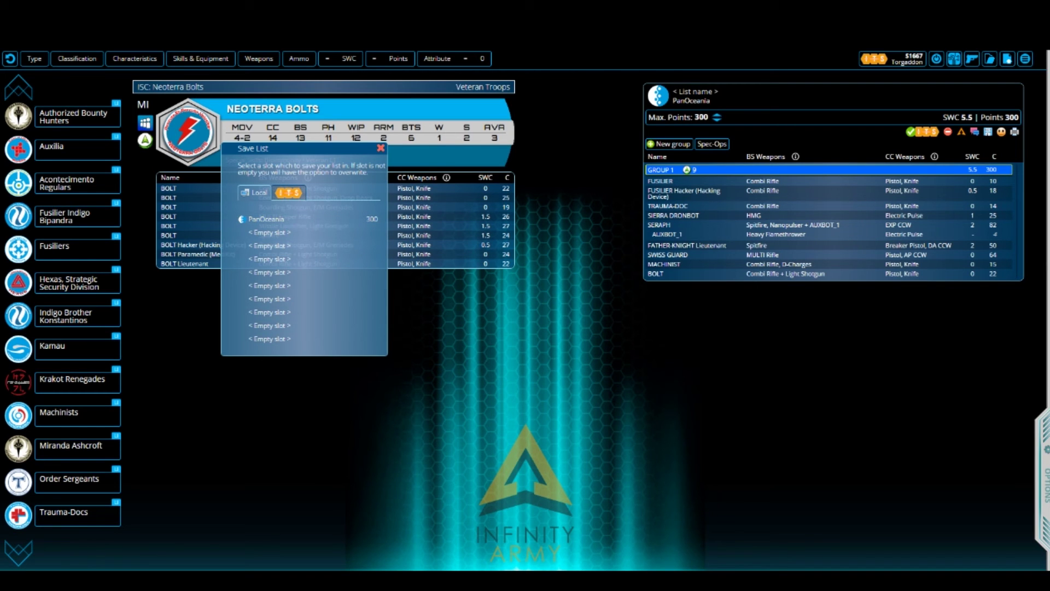
key(Escape)
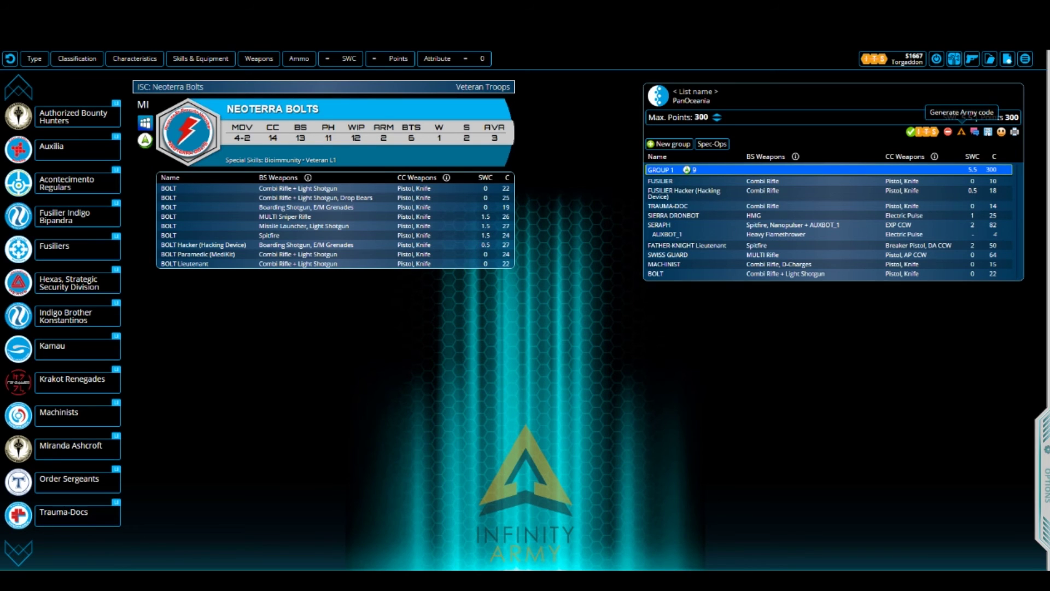
click(961, 132)
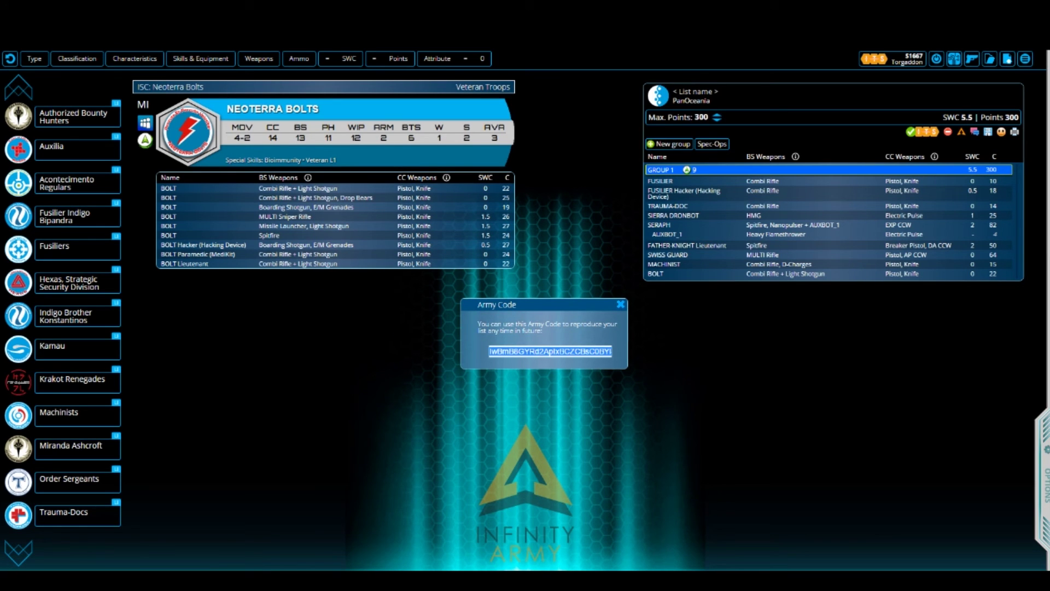
key(Escape)
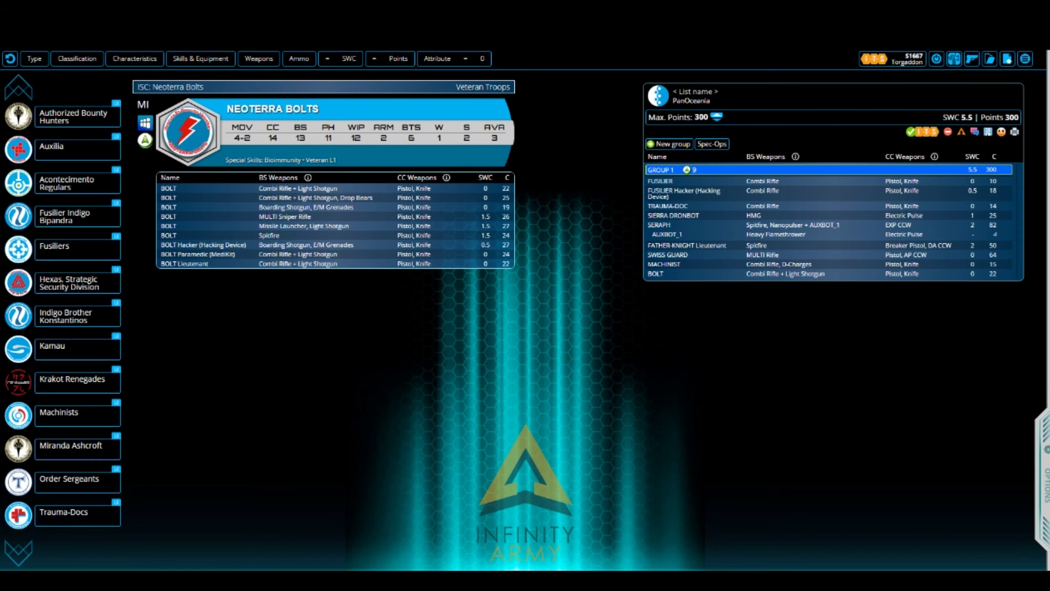
- Try higher and lower Max. Points limits for the list and return the limit to 300
click(717, 114)
click(716, 120)
click(716, 120)
click(716, 120)
click(716, 121)
click(716, 121)
click(716, 120)
click(716, 114)
click(716, 115)
click(716, 115)
click(716, 114)
click(716, 114)
right_click(239, 55)
key(Escape)
click(299, 59)
click(349, 58)
click(299, 58)
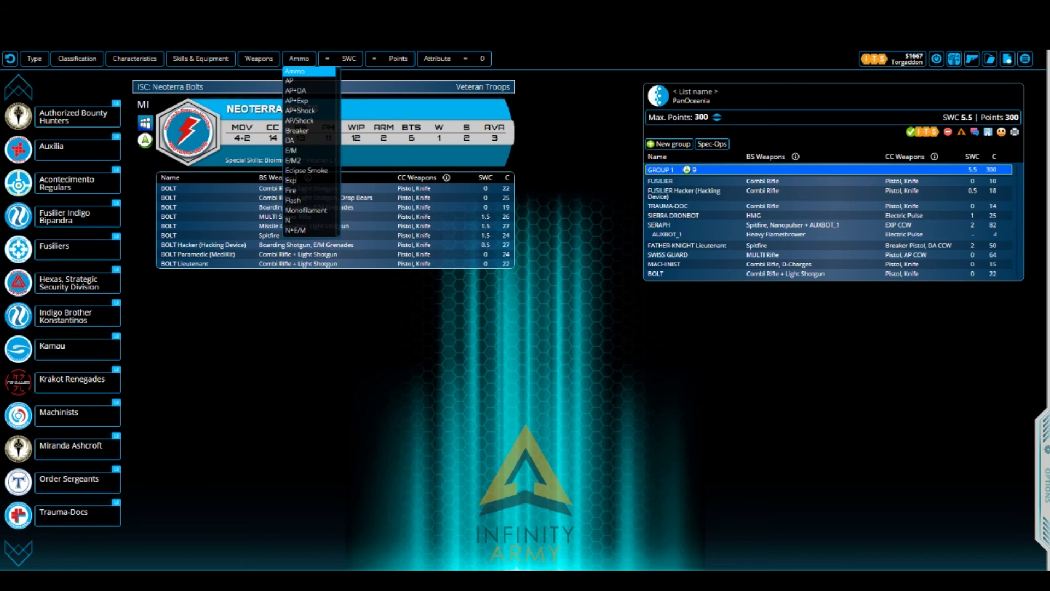
- Filter the troop list by the Sniper weapon and reset the filters
click(259, 58)
scroll(290, 91, down, 12)
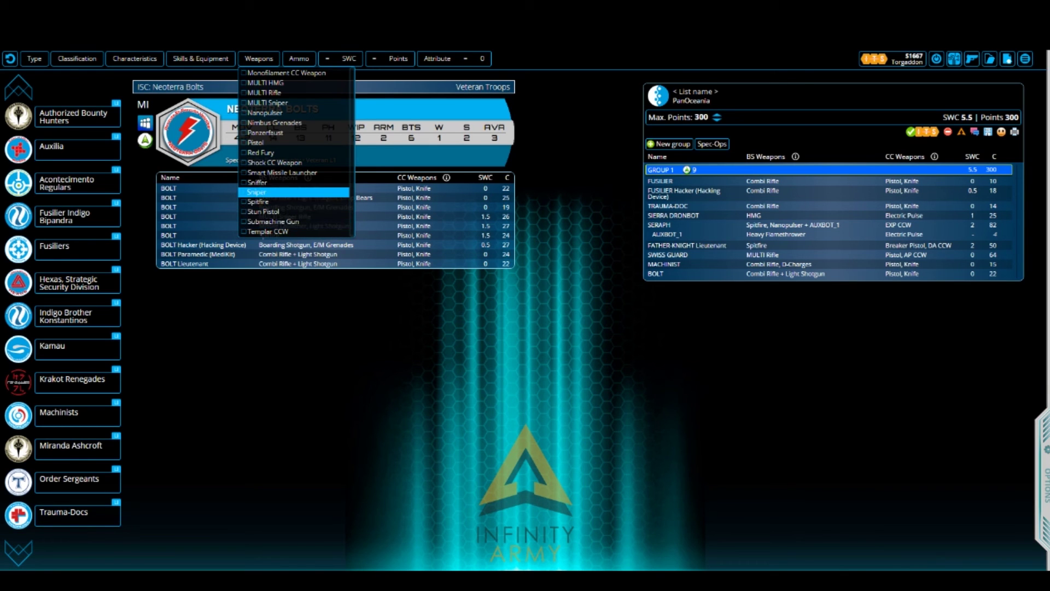
click(257, 191)
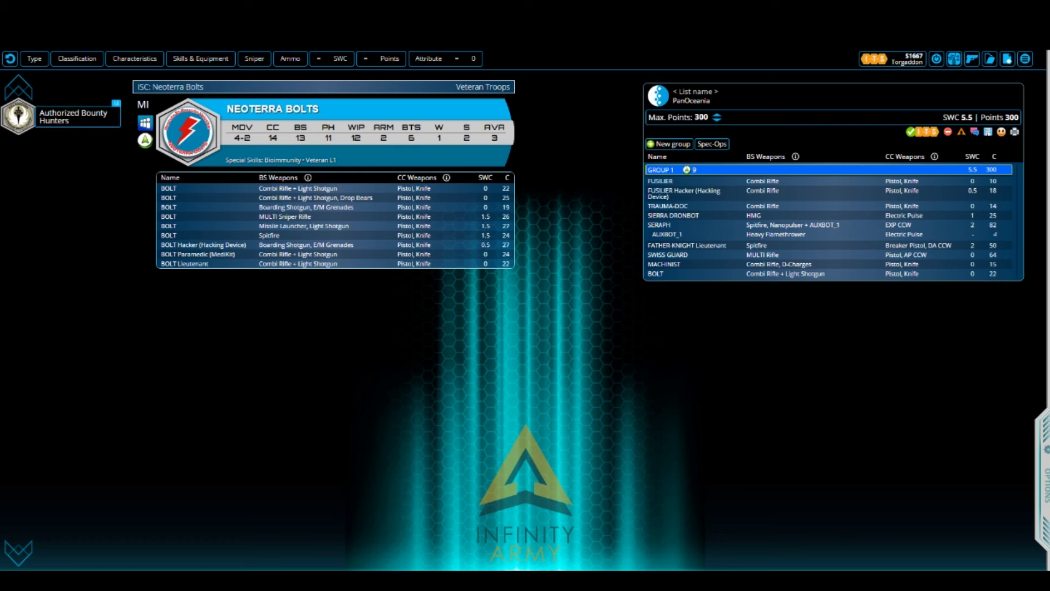
click(10, 58)
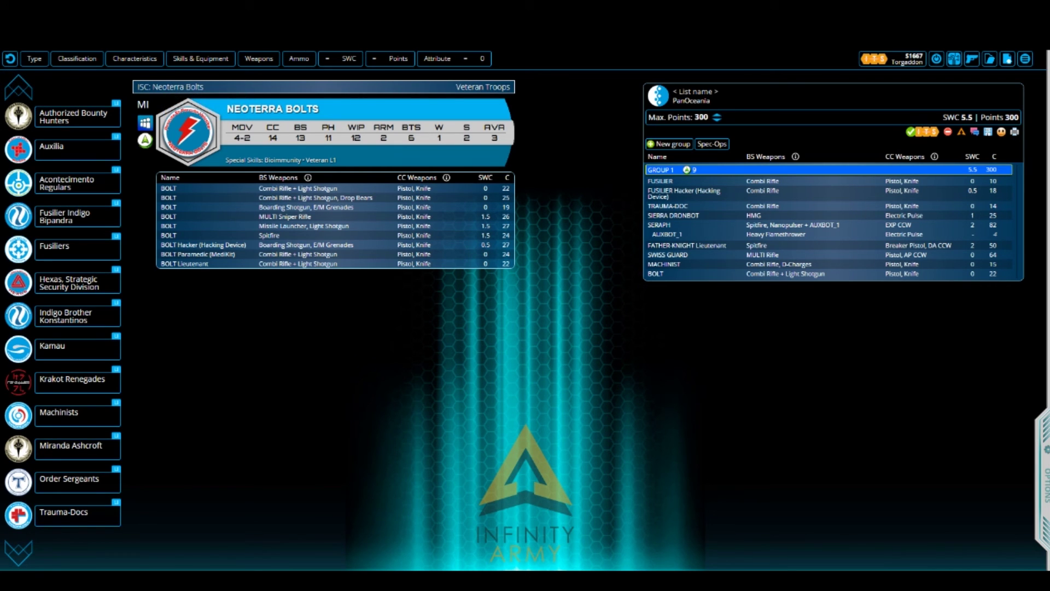
click(327, 58)
click(325, 80)
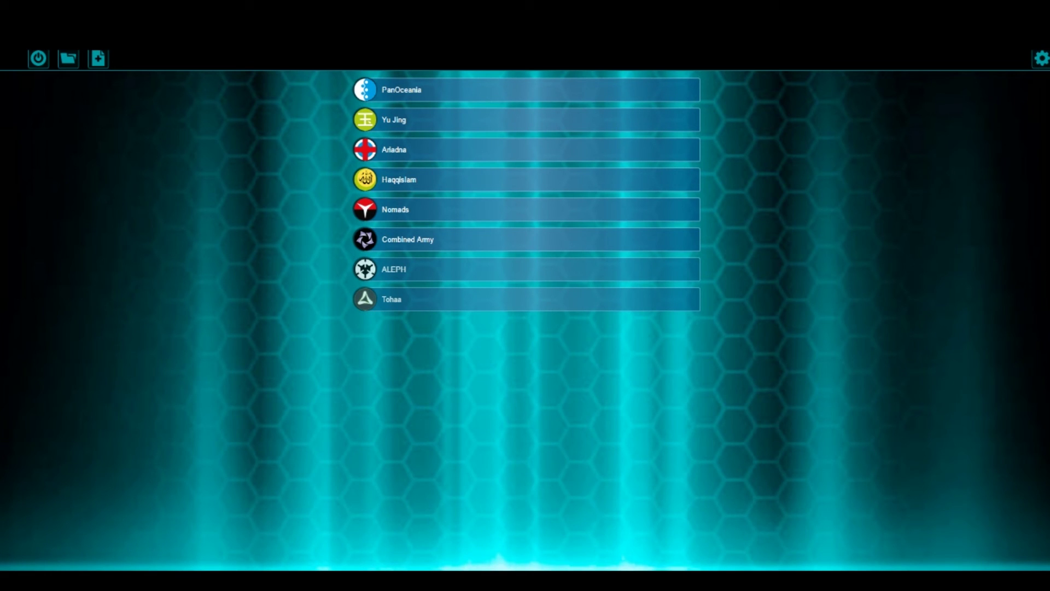
- Load the saved 300-point PanOceania list and start game tracking, going first in the initiative order, through to Active Turn 1
click(68, 58)
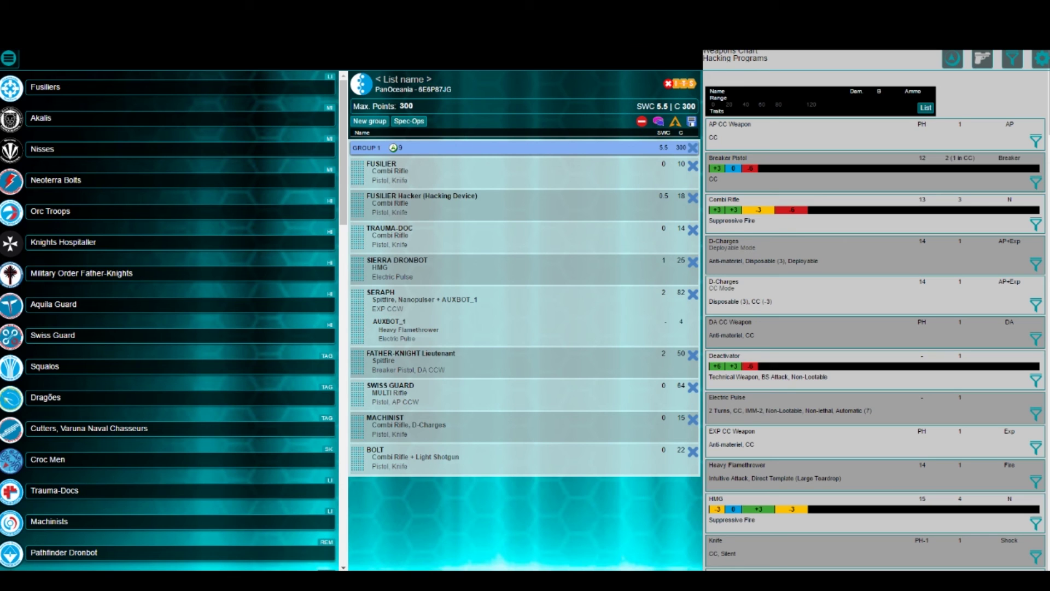
click(952, 58)
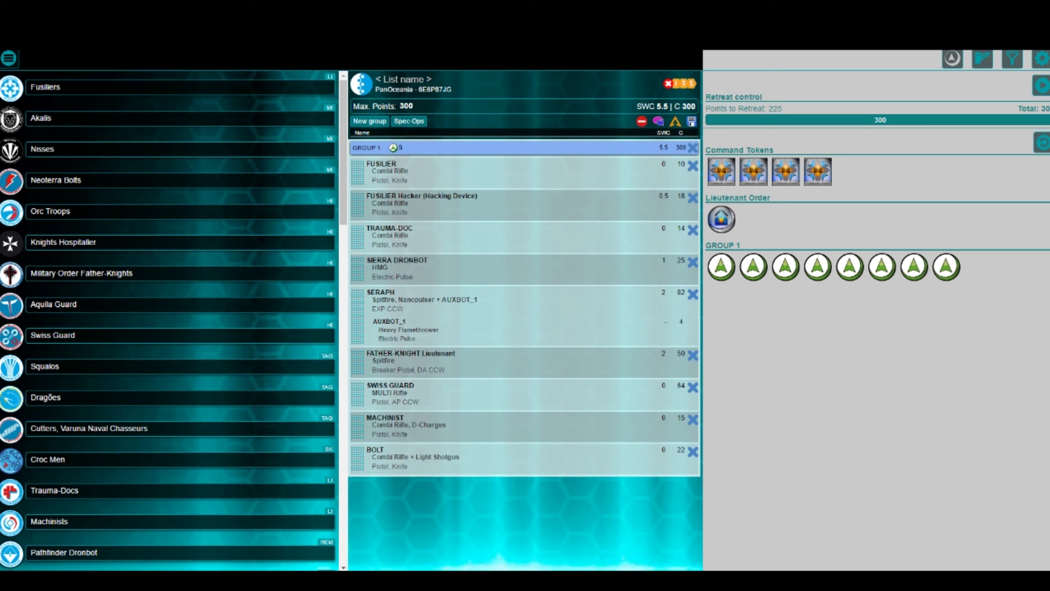
click(1042, 85)
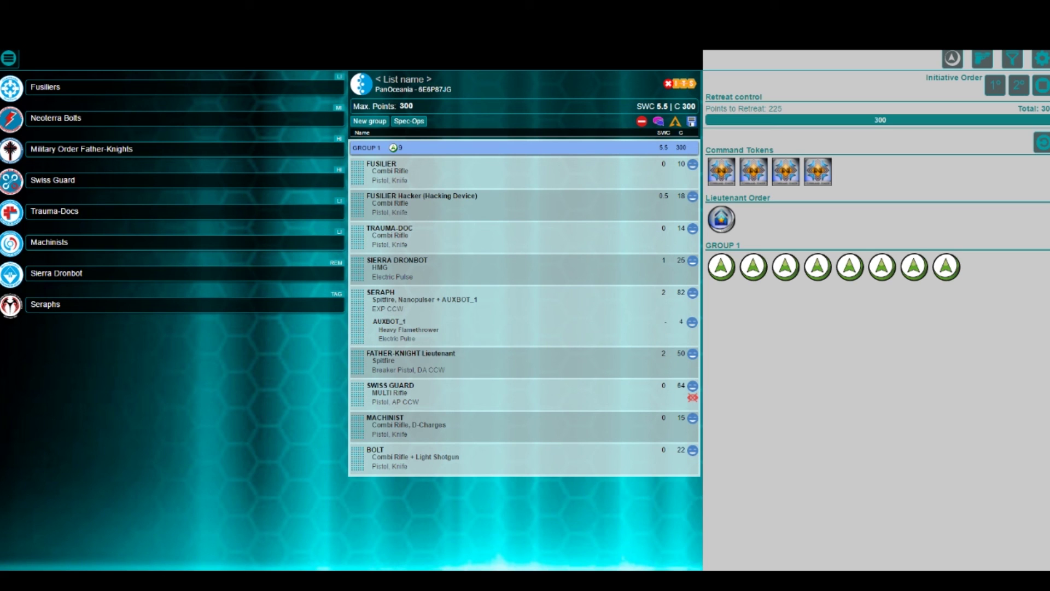
click(994, 86)
click(1005, 85)
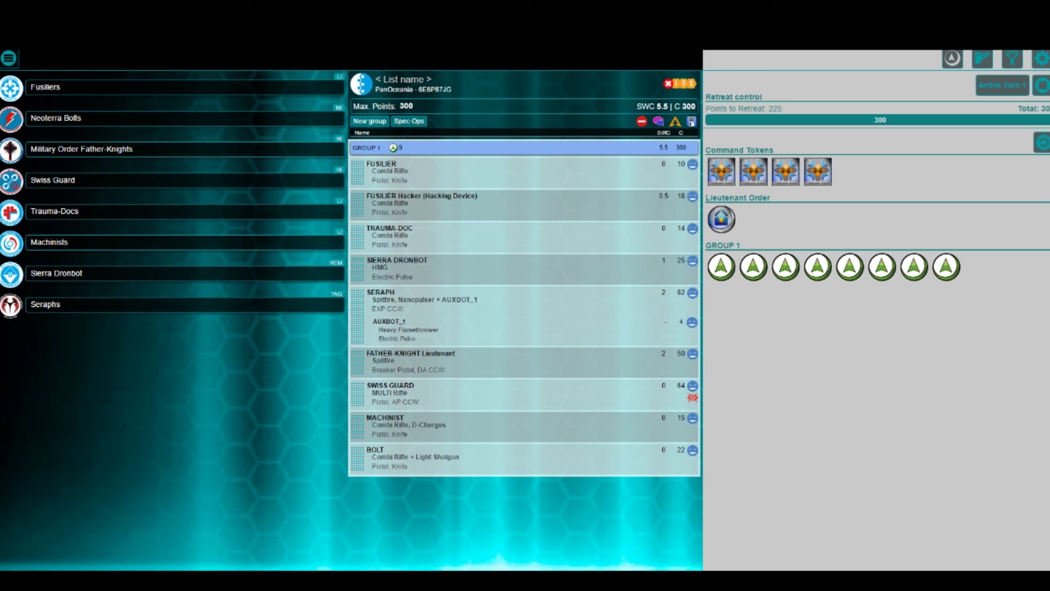
- Spend five of Group 1's regular orders and advance the game to Reactive Turn 1
click(721, 267)
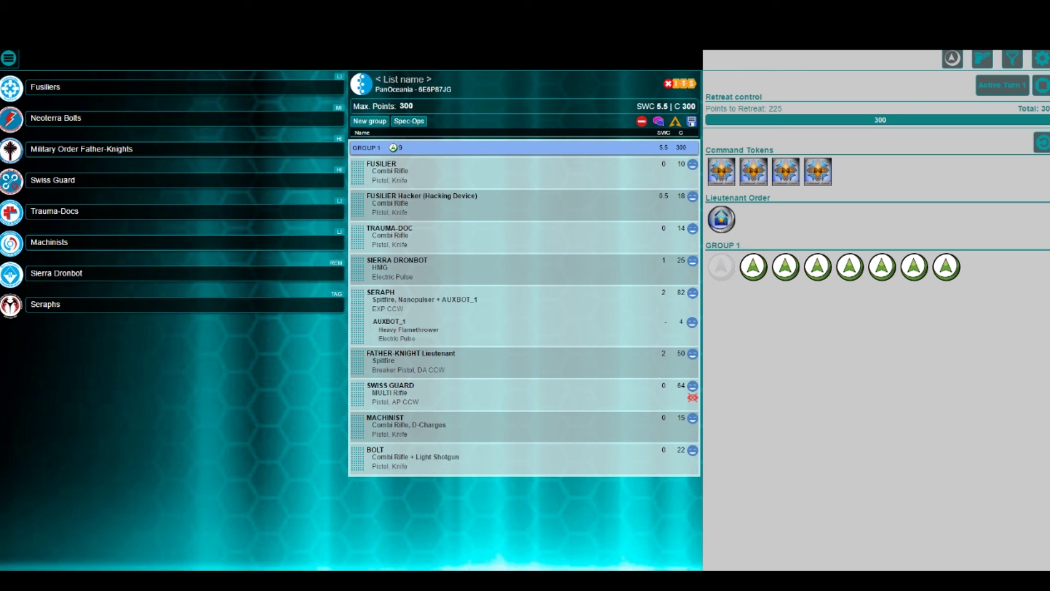
click(754, 267)
click(785, 267)
click(817, 266)
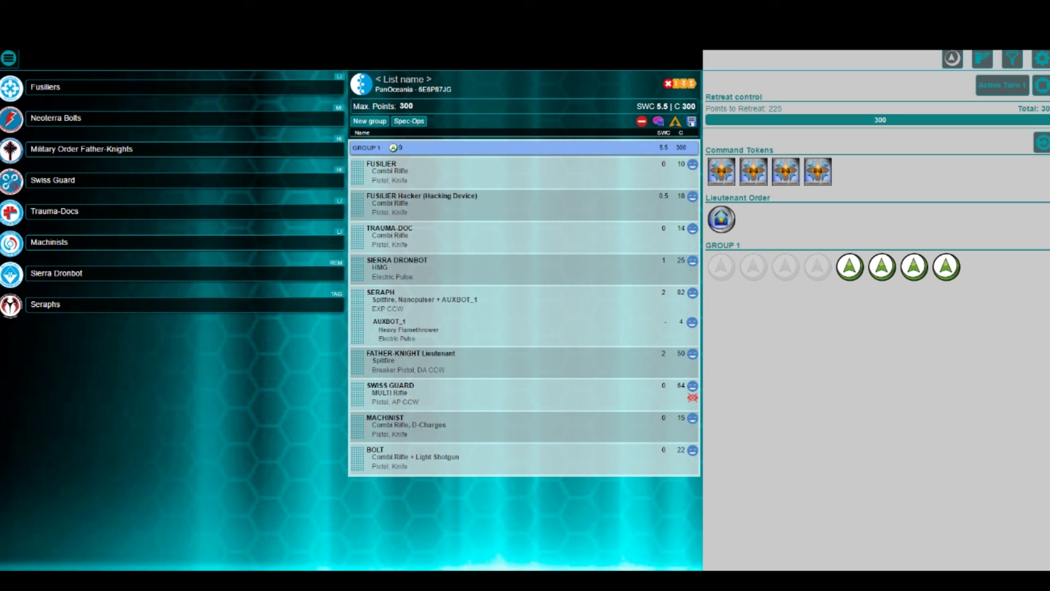
click(850, 267)
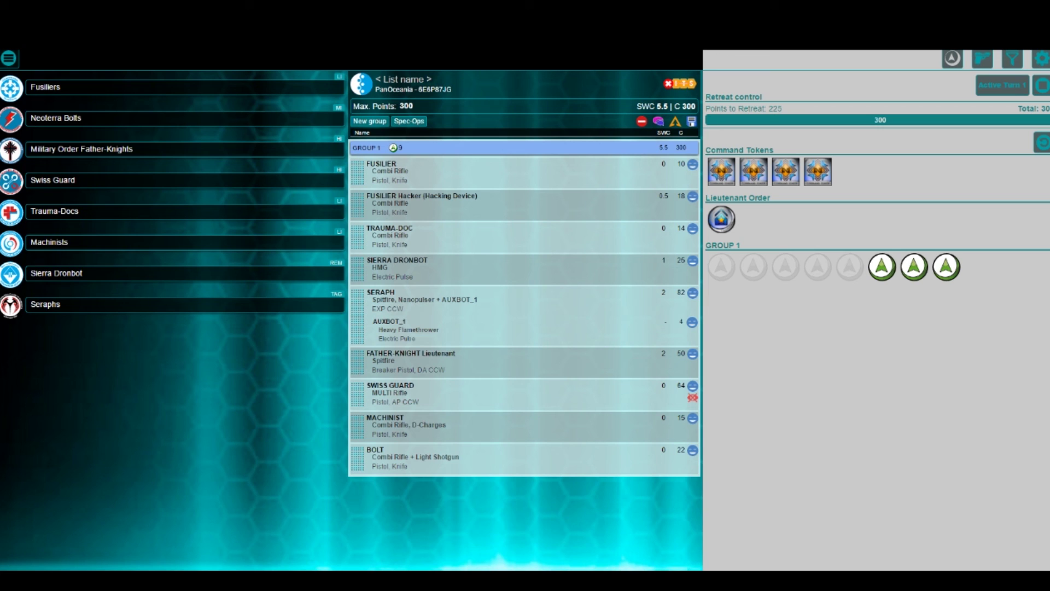
click(1001, 85)
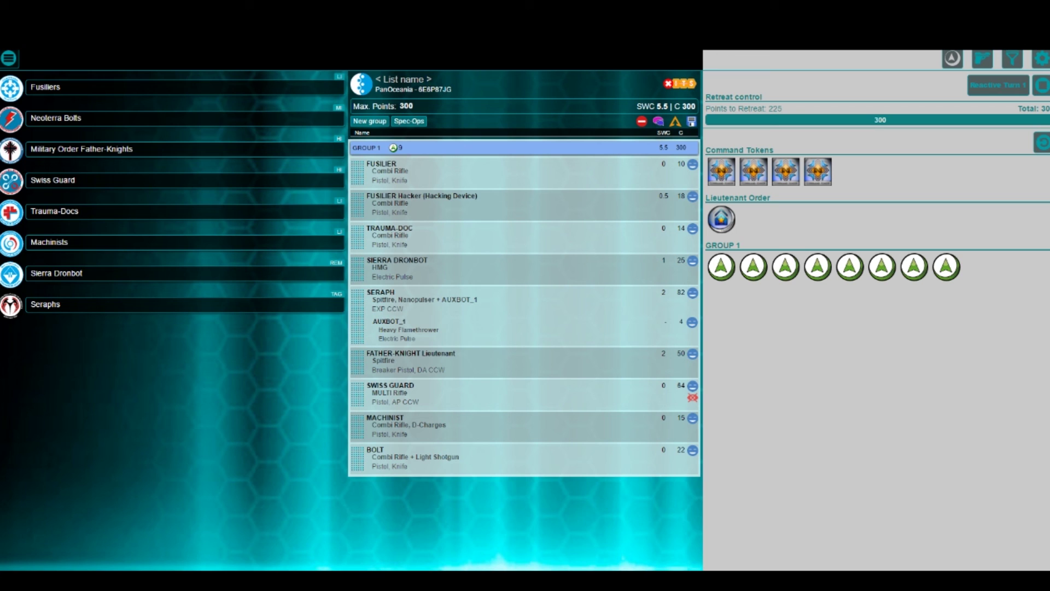
- Mark the Fusilier dead and the Sierra Dronbot and Bolt unconscious, reveal the Swiss Guard, and advance to Active Turn 2
click(692, 164)
click(692, 164)
click(692, 260)
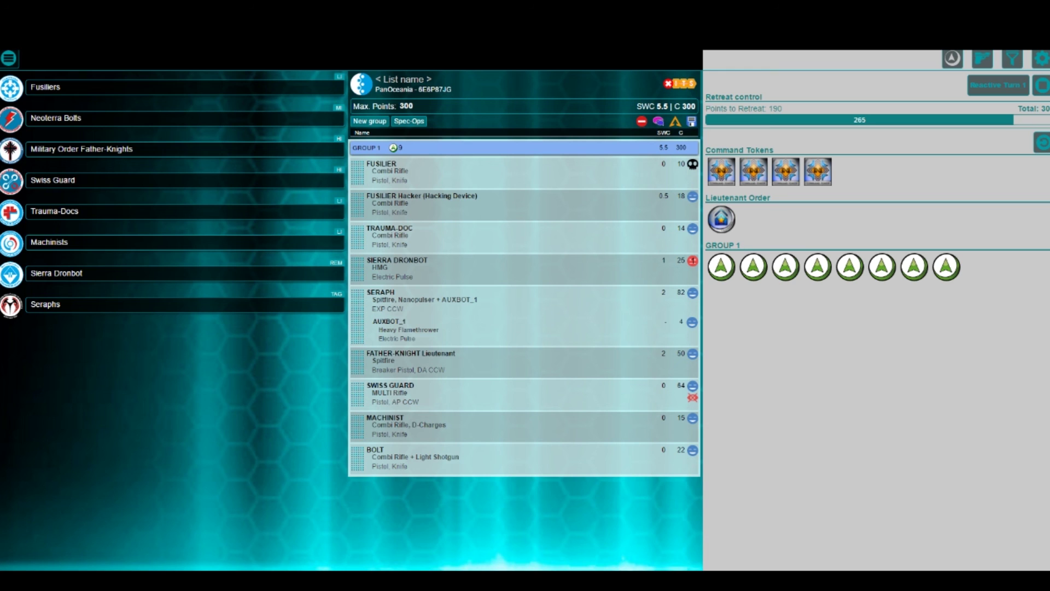
click(692, 450)
click(692, 397)
click(998, 85)
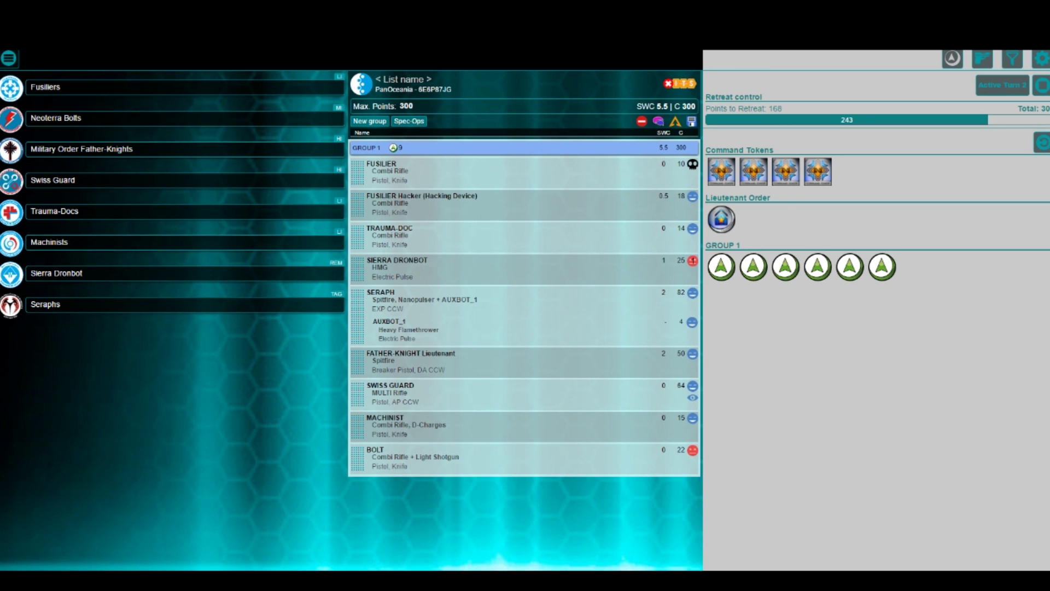
- Mark the Father-Knight Lieutenant as dead
click(693, 353)
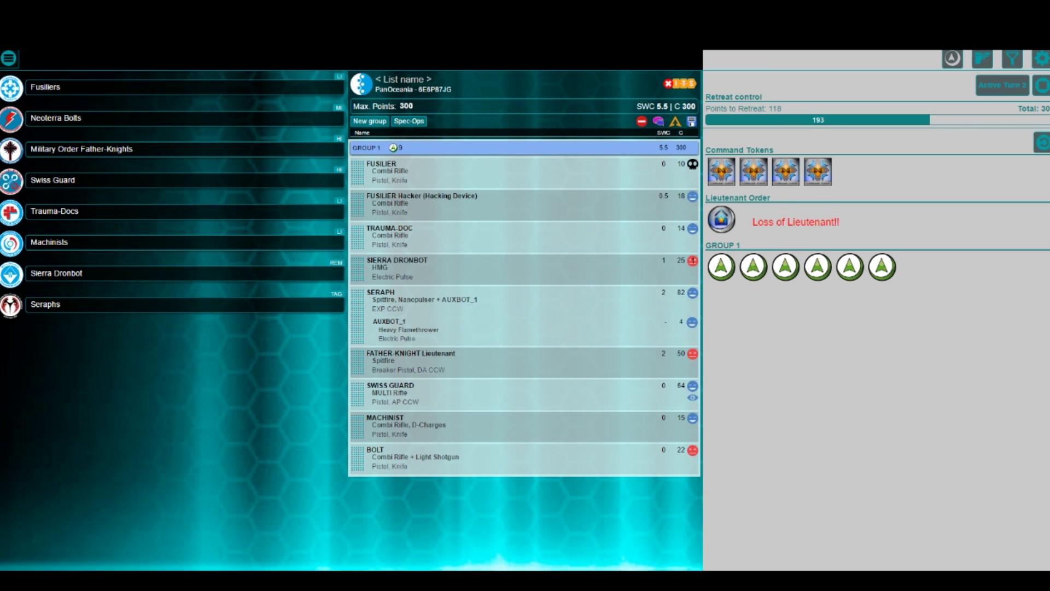
click(692, 354)
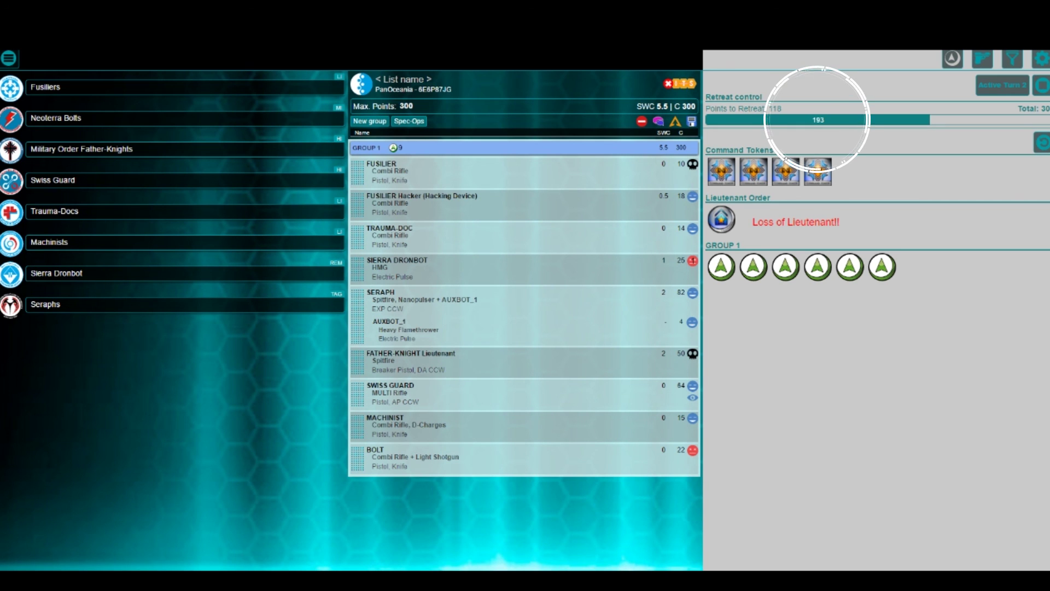
- Mark the Fusilier Hacker, Trauma-Doc, Seraph and Swiss Guard as unconscious
click(692, 196)
click(692, 228)
click(692, 293)
click(693, 293)
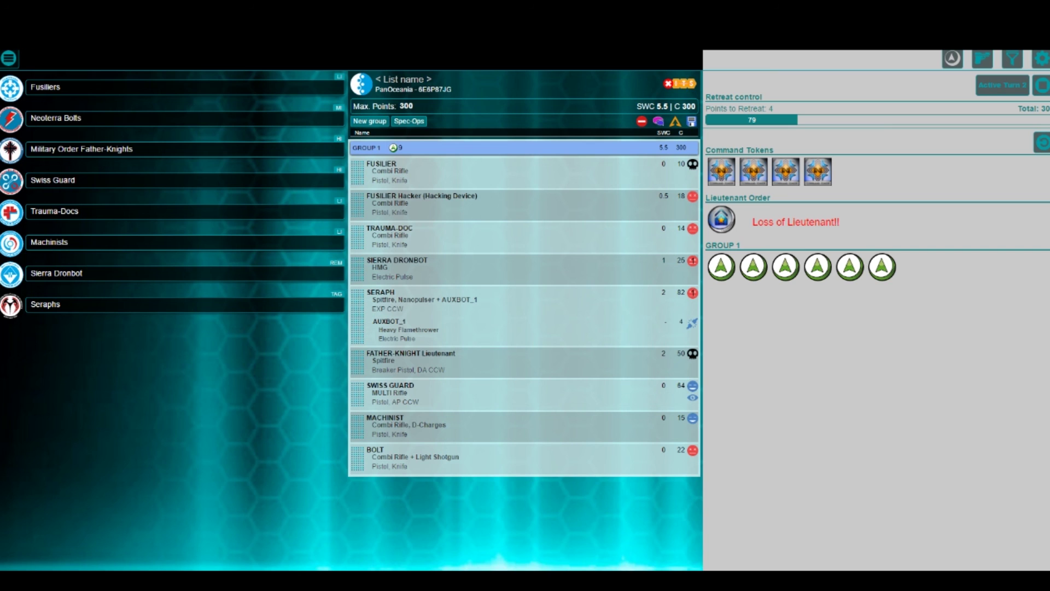
click(692, 386)
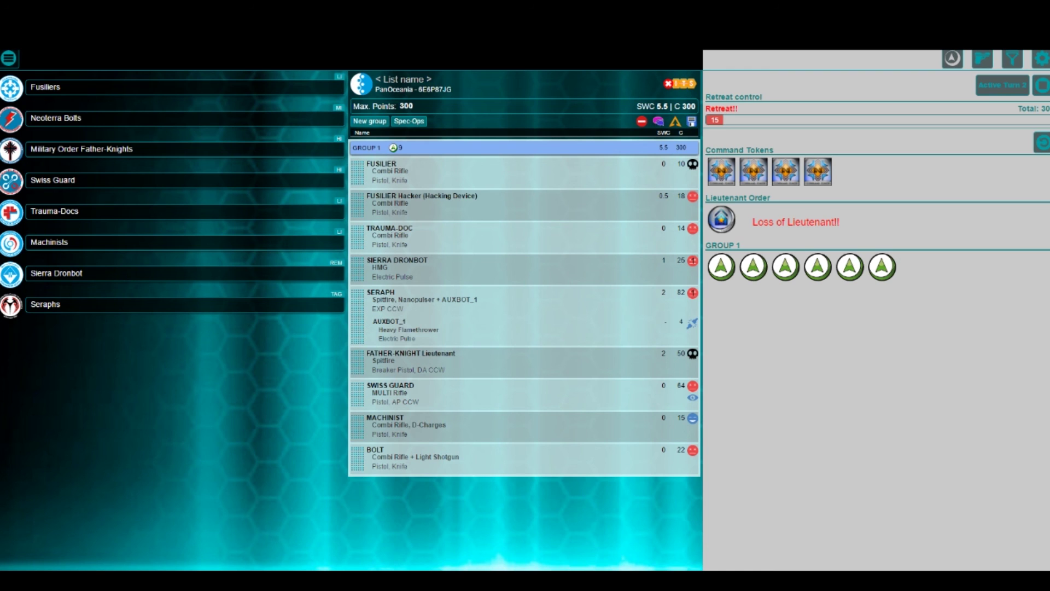
- Restore the Swiss Guard, Trauma-Doc and Fusilier Hacker to normal active status
click(692, 385)
click(692, 228)
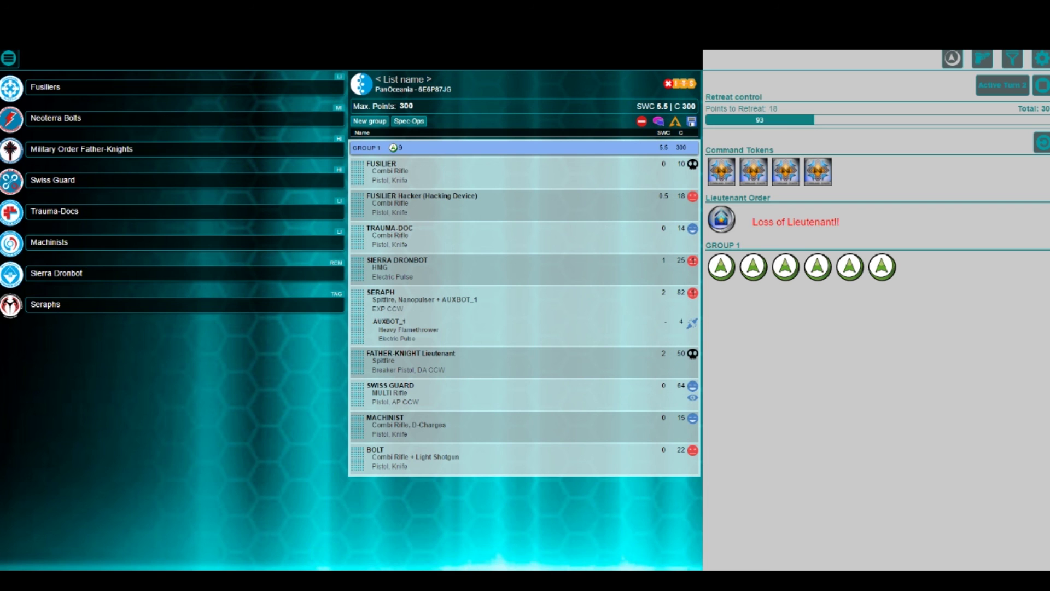
click(692, 196)
- Advance the tracked game through two more reactive turns to Active Turn 4
click(1002, 86)
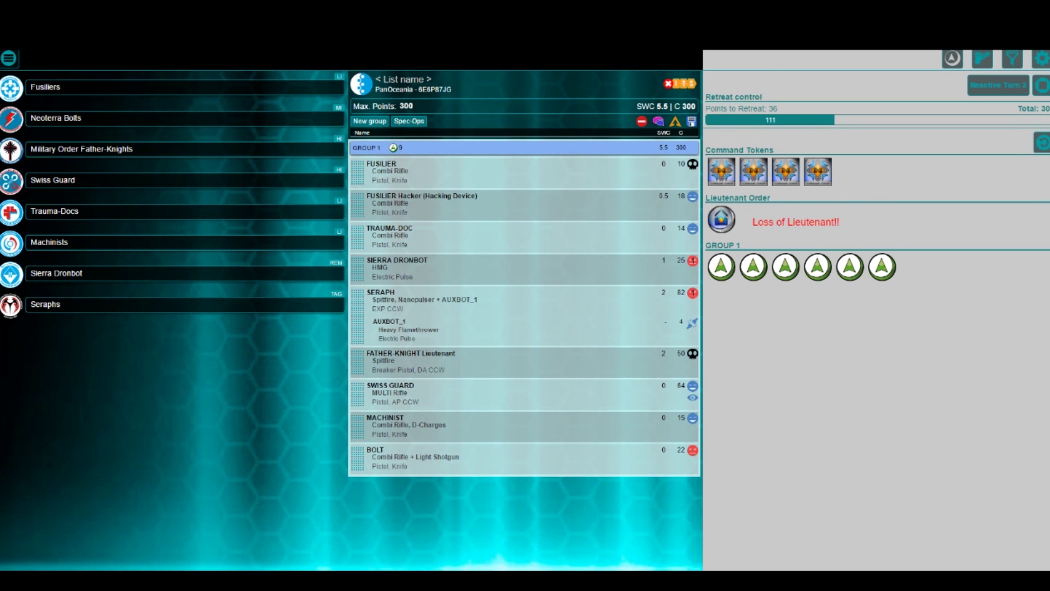
click(1000, 85)
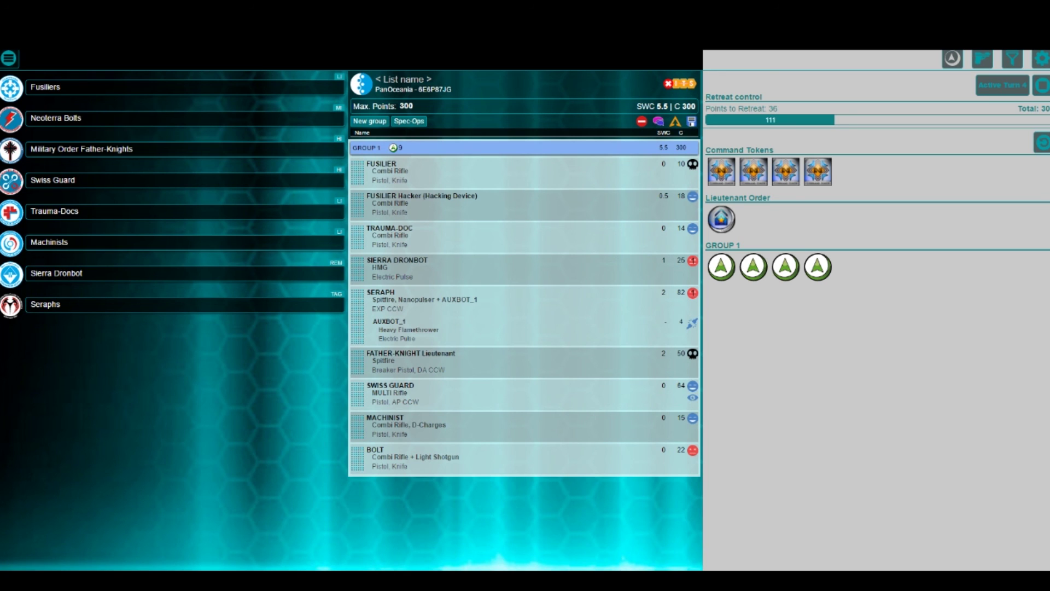
click(1002, 86)
click(1002, 85)
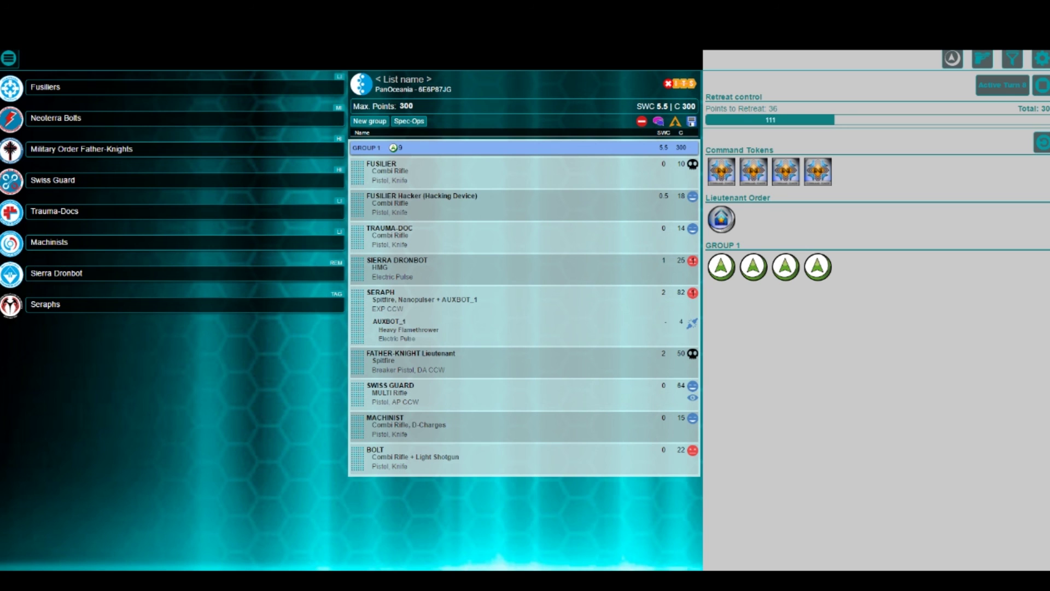